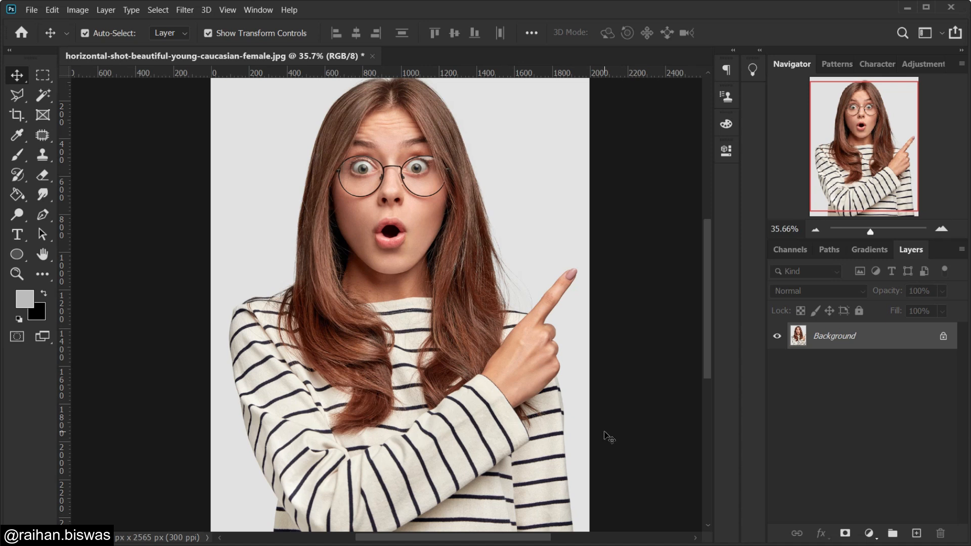
Duplicate the Background layer and apply Shadows/Highlights to the copy with a shadows amount below the default 35%
drag(912, 338, 918, 535)
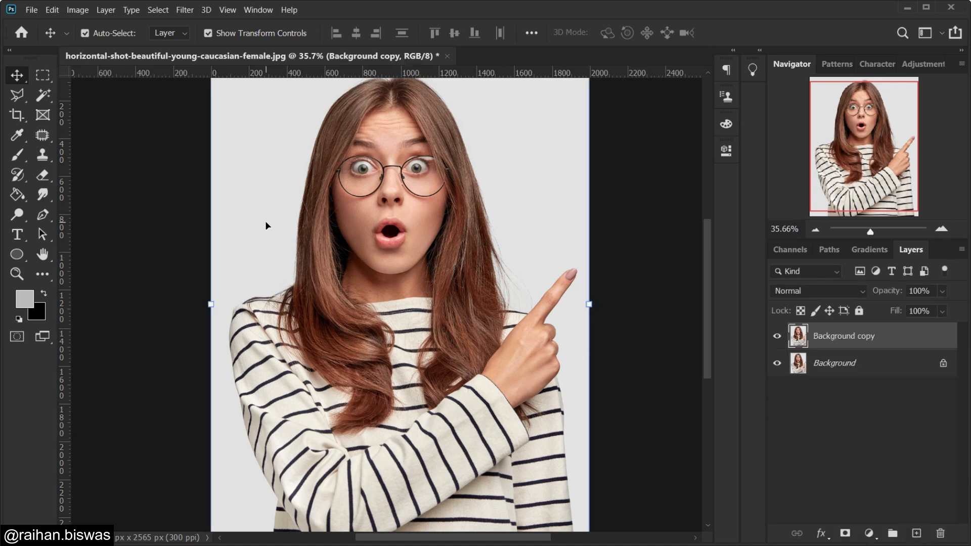
click(77, 10)
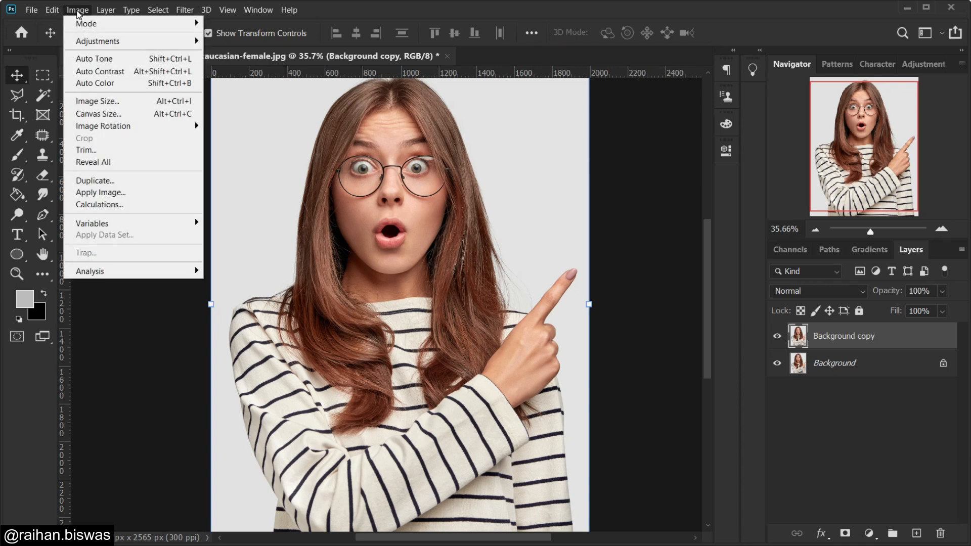
mouse_move(93, 43)
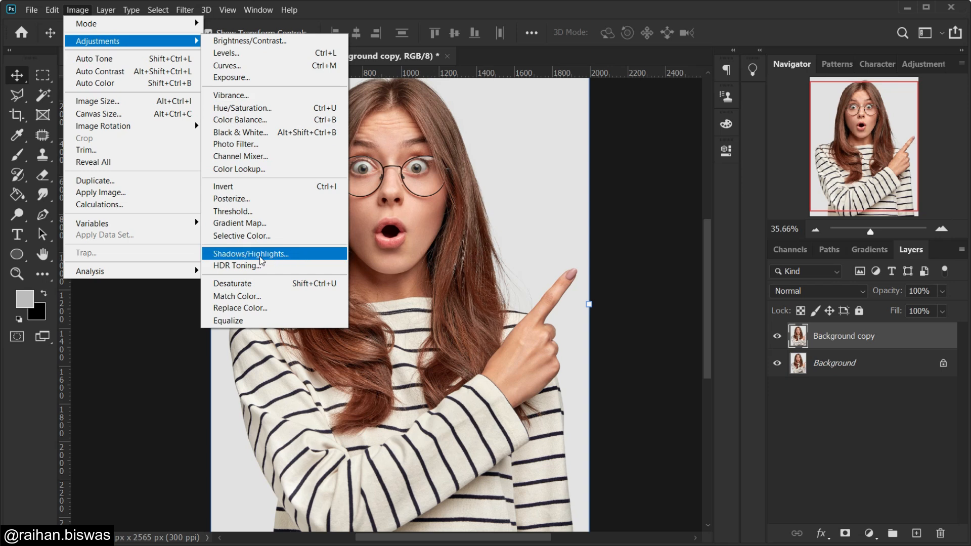
click(268, 255)
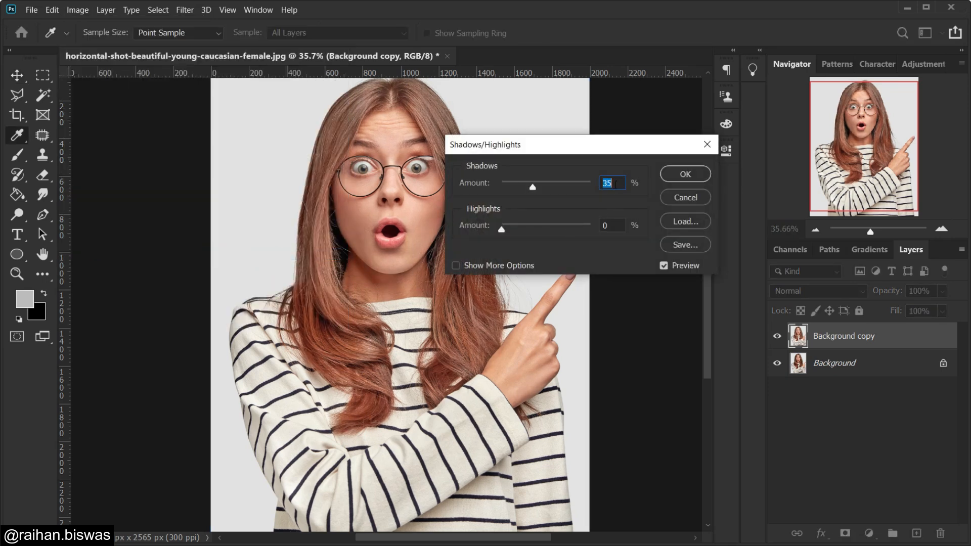
drag(529, 188, 524, 188)
click(685, 174)
key(v)
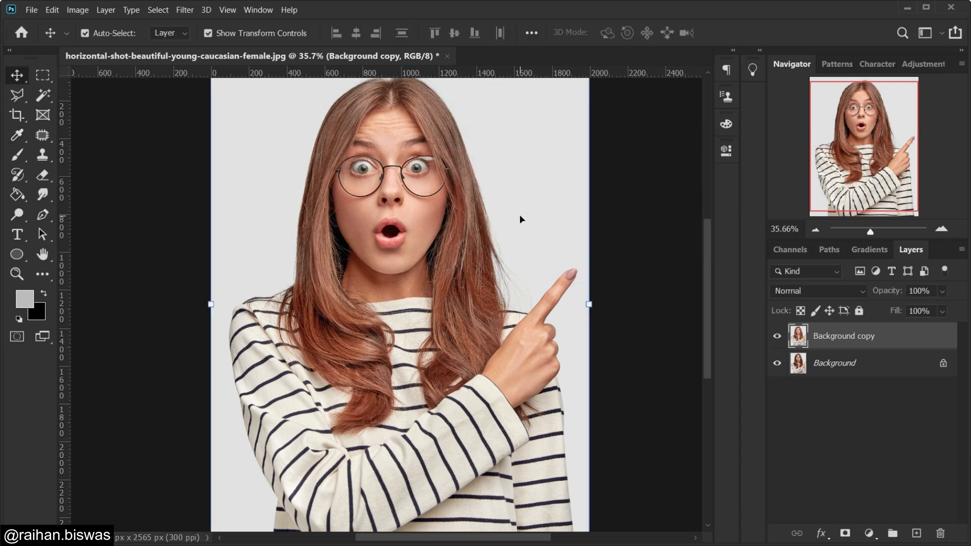
Apply Levels to the duplicated layer, raising the black input to 14 and lowering the white input until the backdrop turns white
click(77, 10)
mouse_move(86, 41)
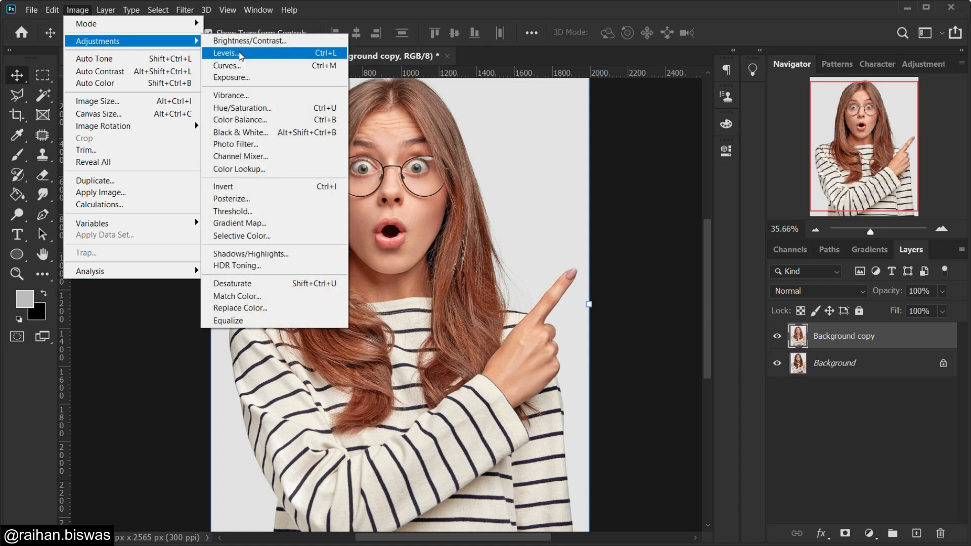
click(240, 54)
drag(457, 248, 466, 247)
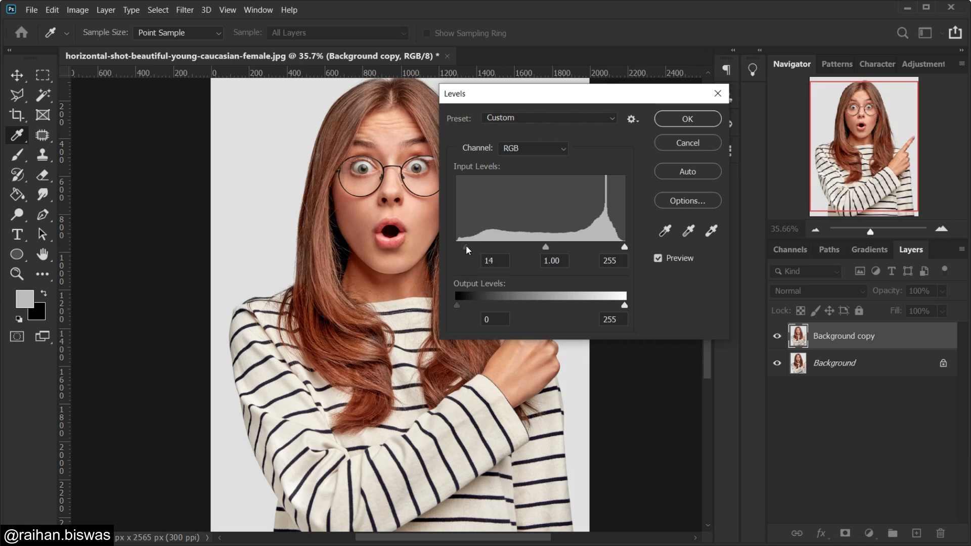
drag(624, 247, 602, 248)
click(678, 119)
key(v)
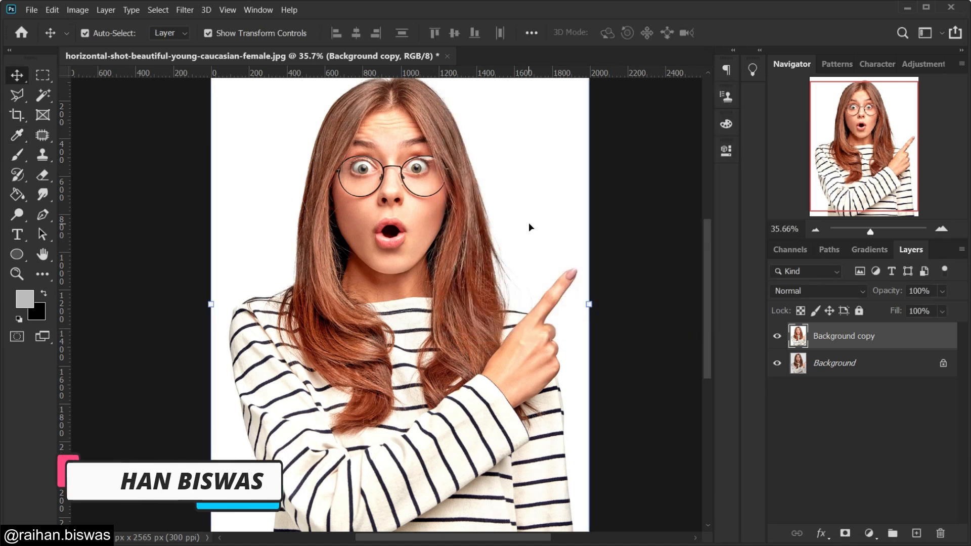
Duplicate the adjusted portrait layer and apply a High Pass filter with a 2.0-pixel radius to the new copy
drag(898, 339, 917, 533)
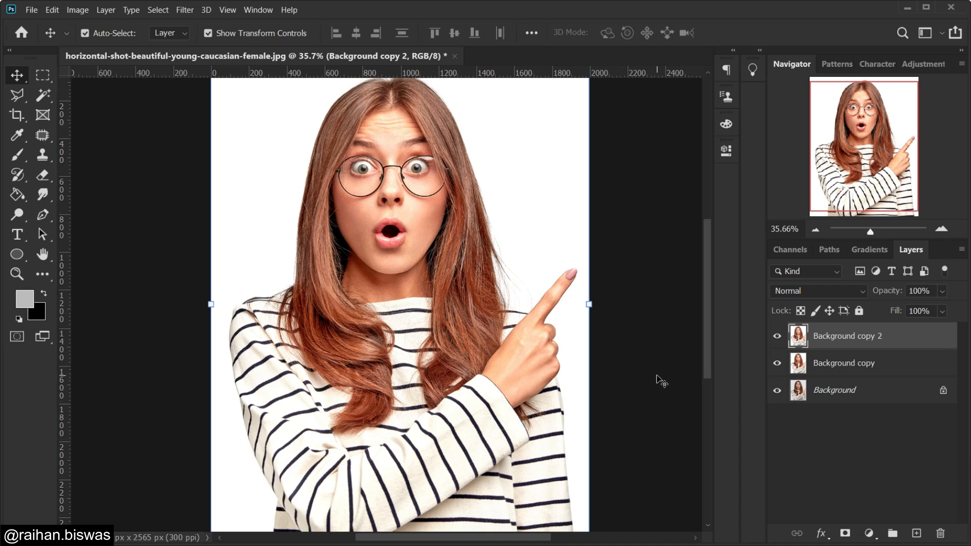
click(184, 10)
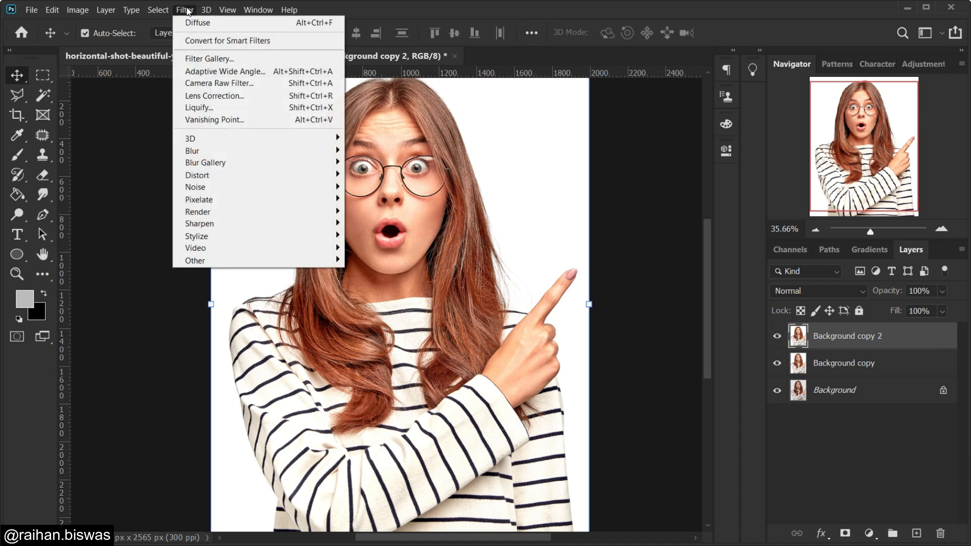
mouse_move(187, 264)
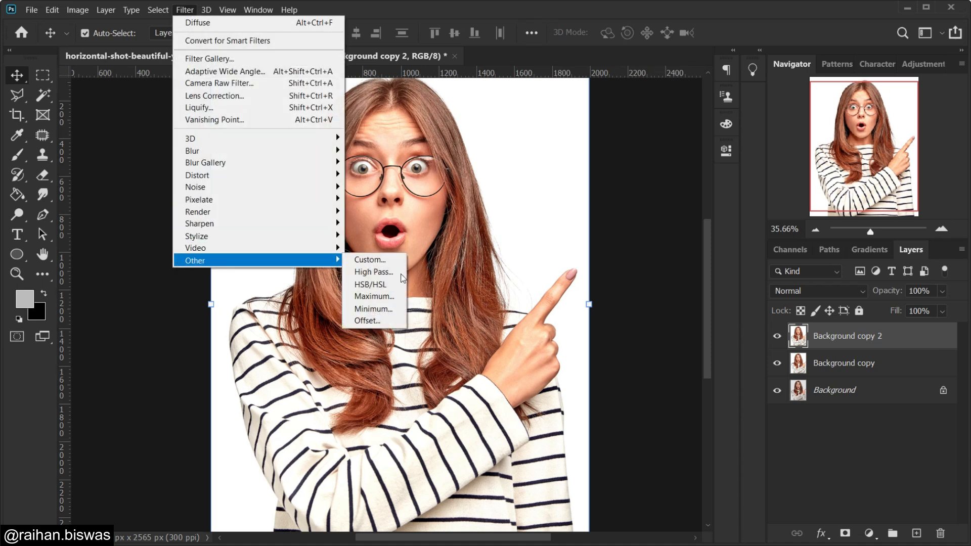
click(377, 272)
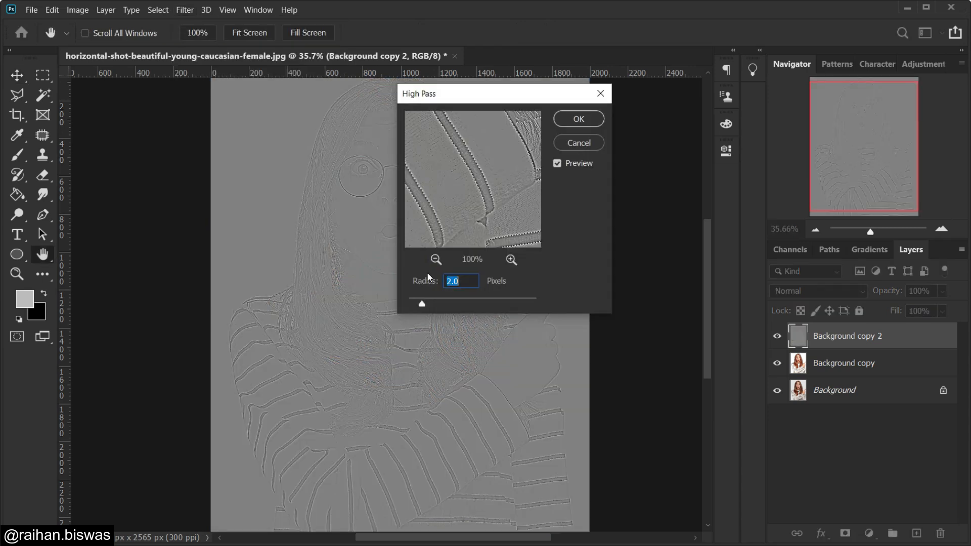
click(580, 118)
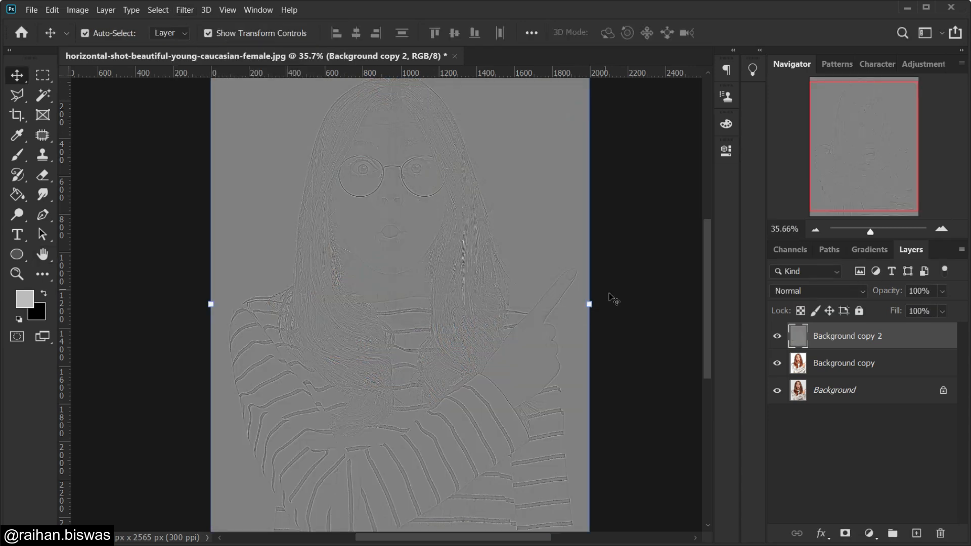
Set the High Pass layer's blend mode to Overlay and merge it with the Background copy layer
click(865, 294)
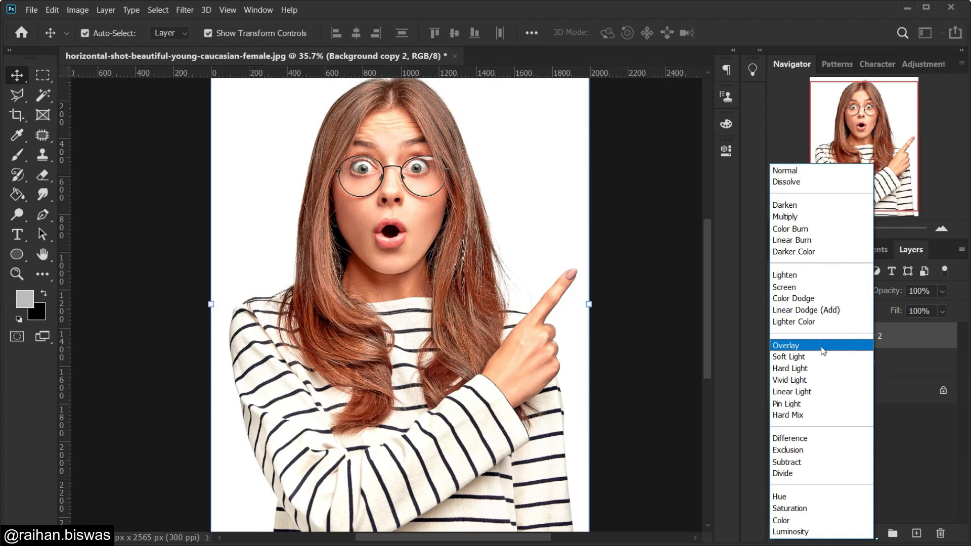
click(804, 343)
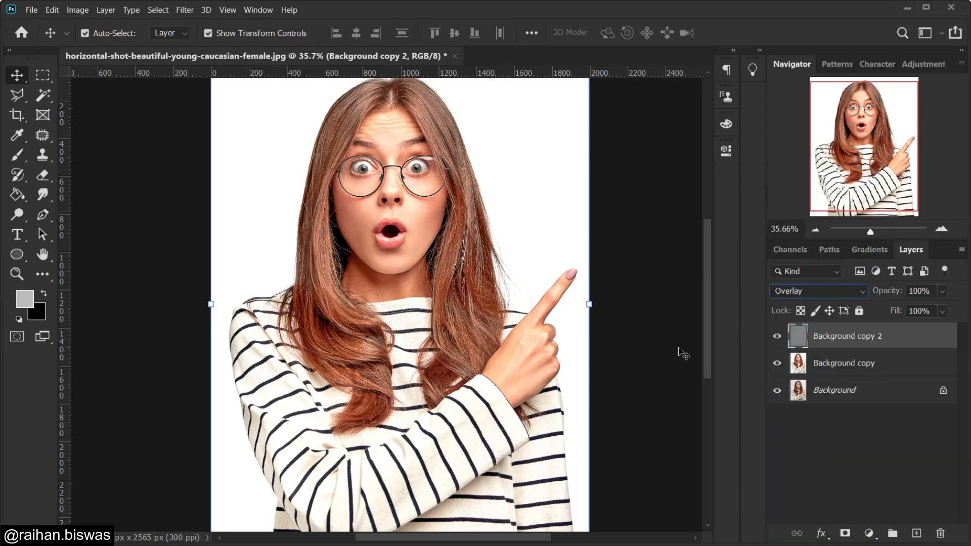
shift+click(866, 366)
right_click(867, 369)
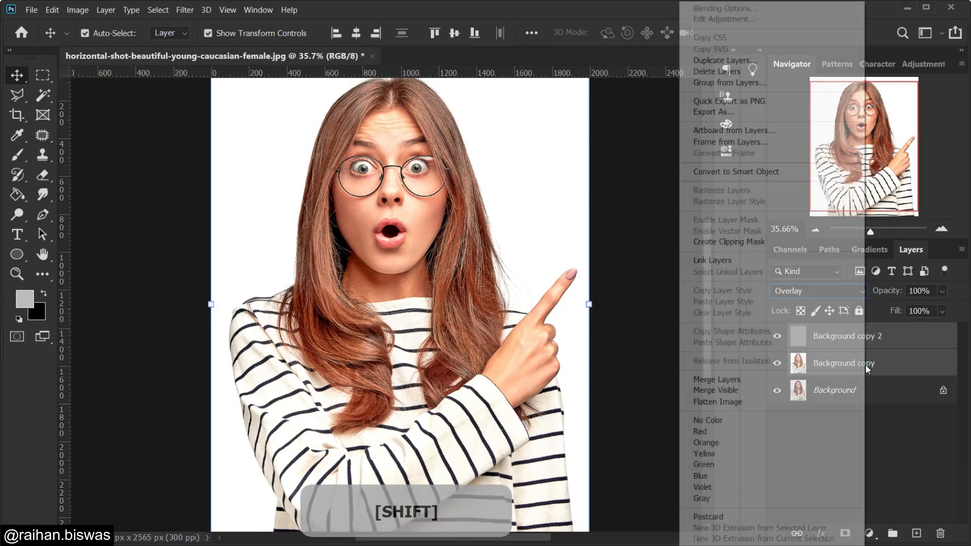
click(724, 381)
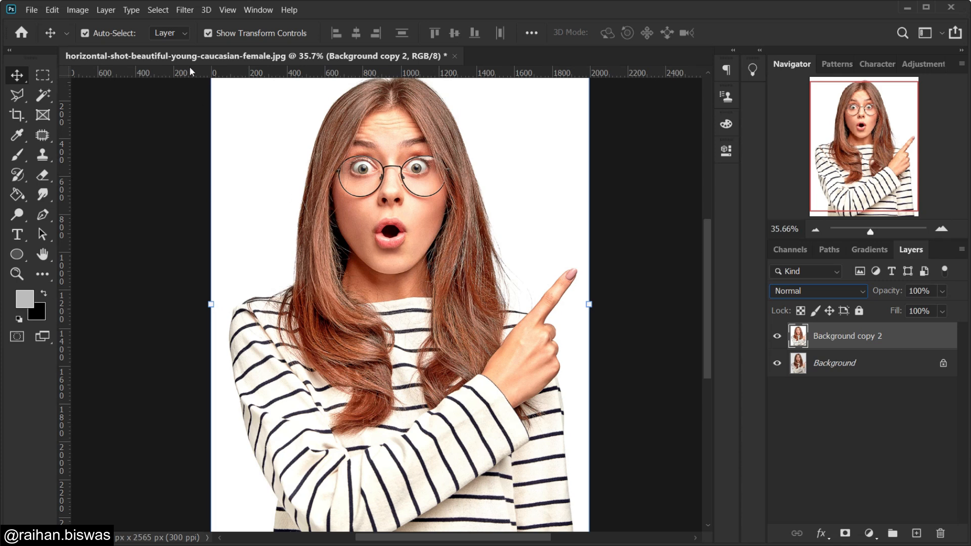
Sharpen the merged layer with Unsharp Mask at amount 135%, radius 2.0 pixels and threshold 0, checking the face in the preview
click(185, 10)
mouse_move(202, 224)
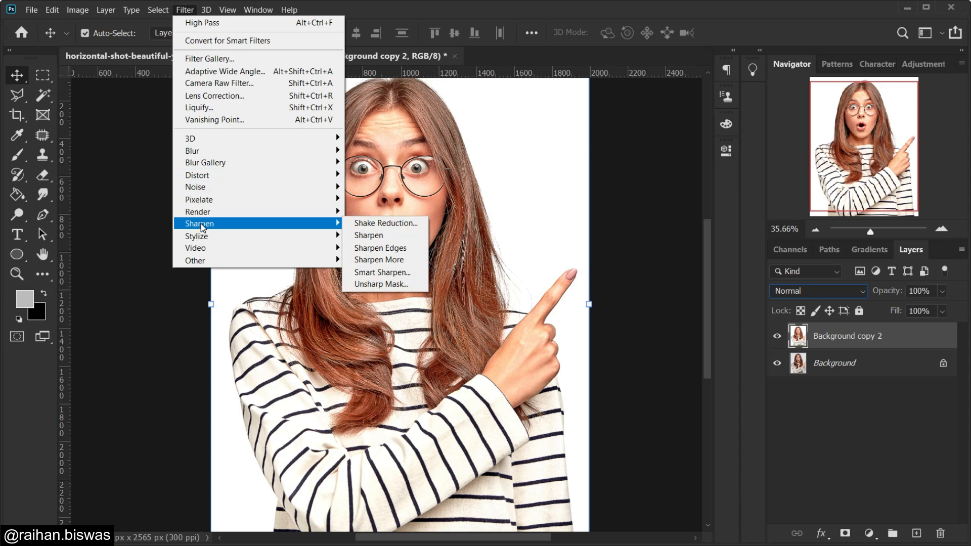
click(381, 284)
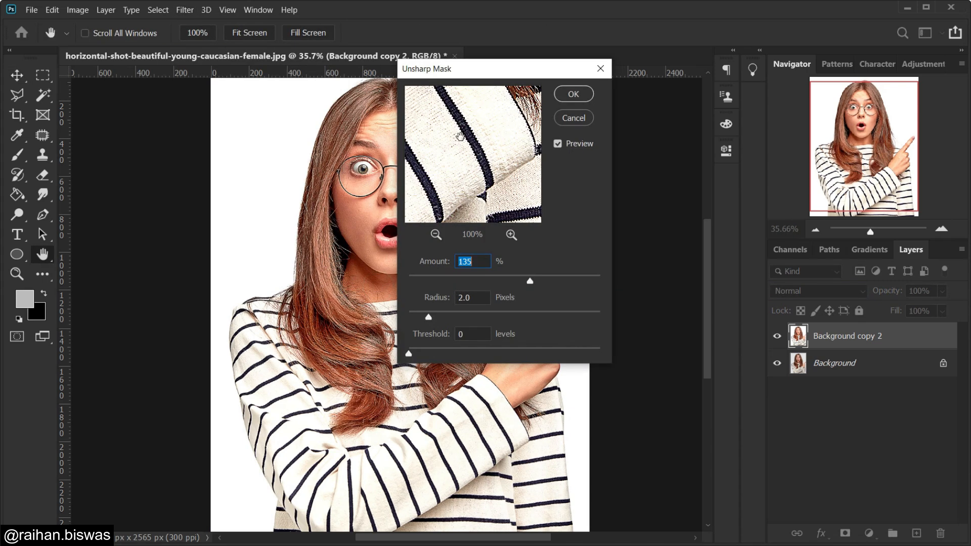
drag(443, 127, 468, 208)
drag(470, 108, 470, 195)
drag(471, 109, 478, 198)
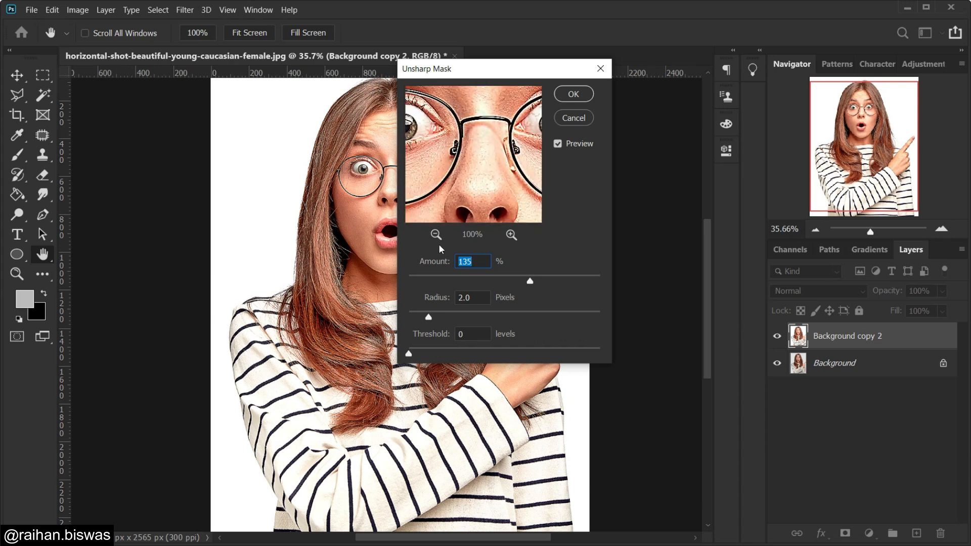
click(434, 234)
click(511, 234)
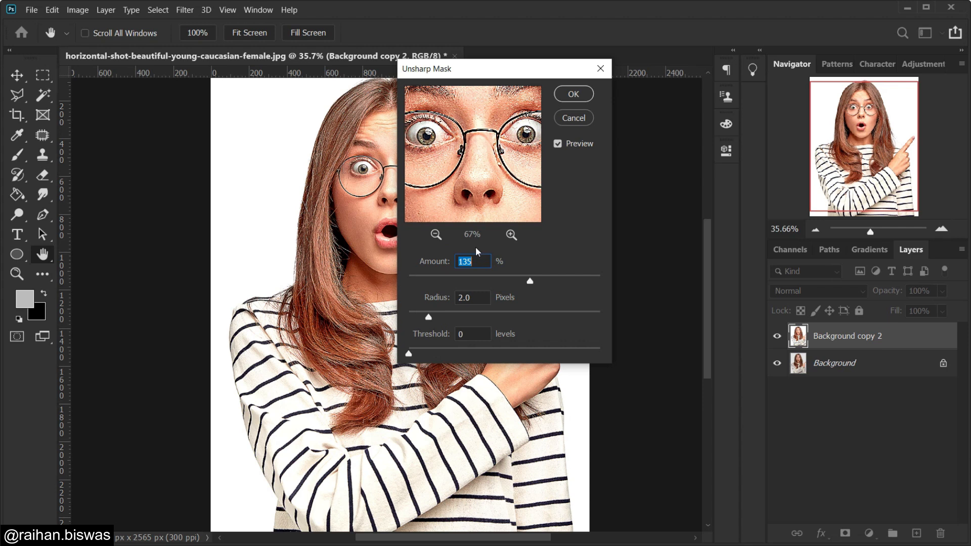
click(573, 94)
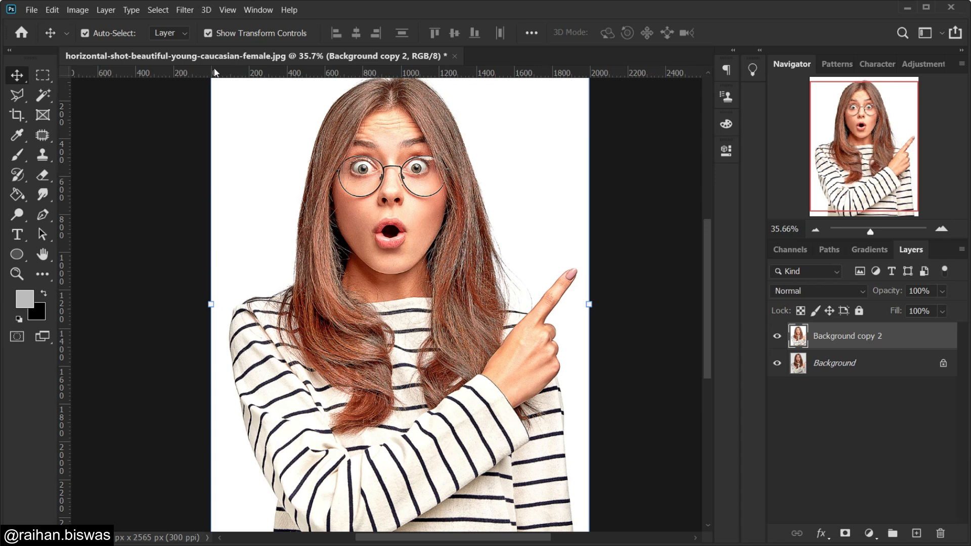
Apply the Diffuse filter in Anisotropic mode to the sharpened layer, checking the eyes and glasses in the preview
click(185, 10)
mouse_move(204, 240)
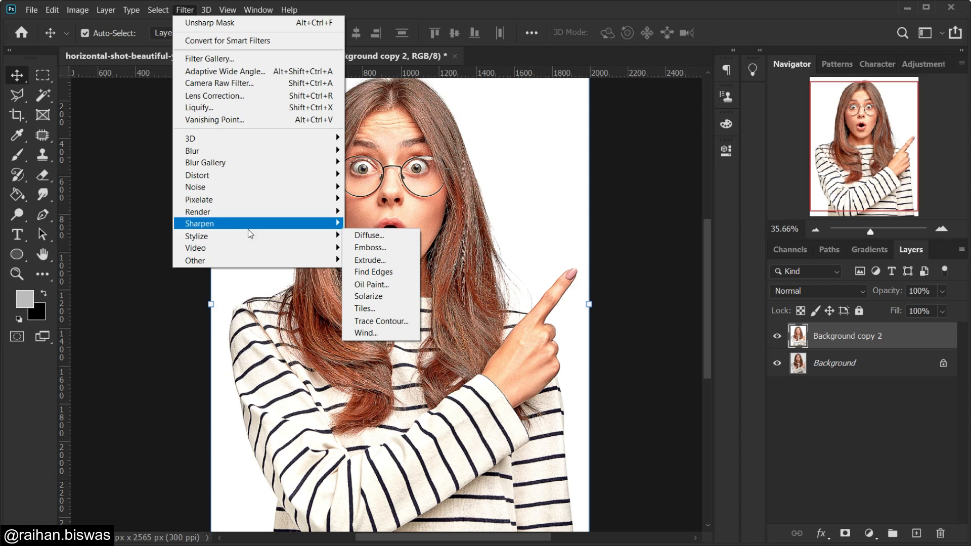
click(385, 237)
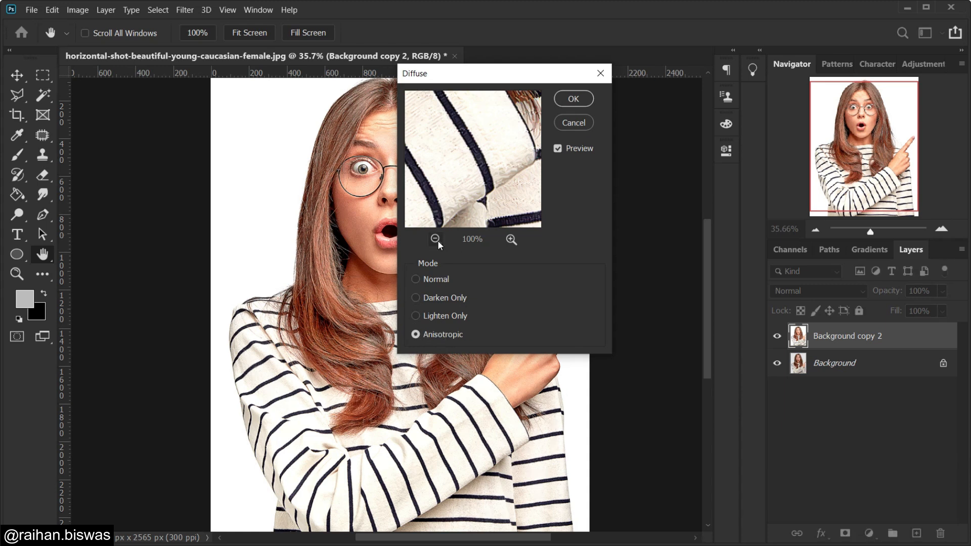
click(436, 240)
click(436, 239)
click(436, 239)
drag(452, 130, 506, 203)
click(509, 242)
click(510, 241)
drag(498, 168, 473, 170)
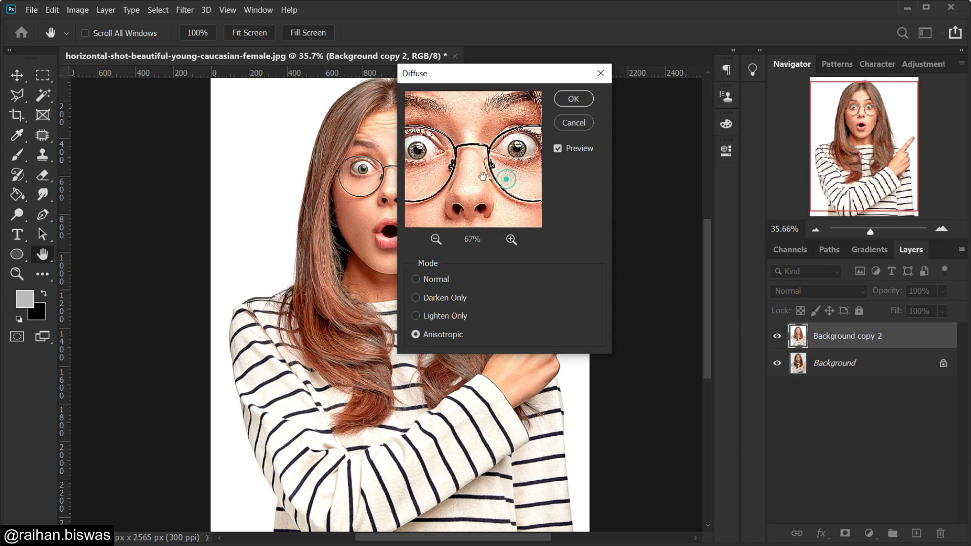
click(574, 100)
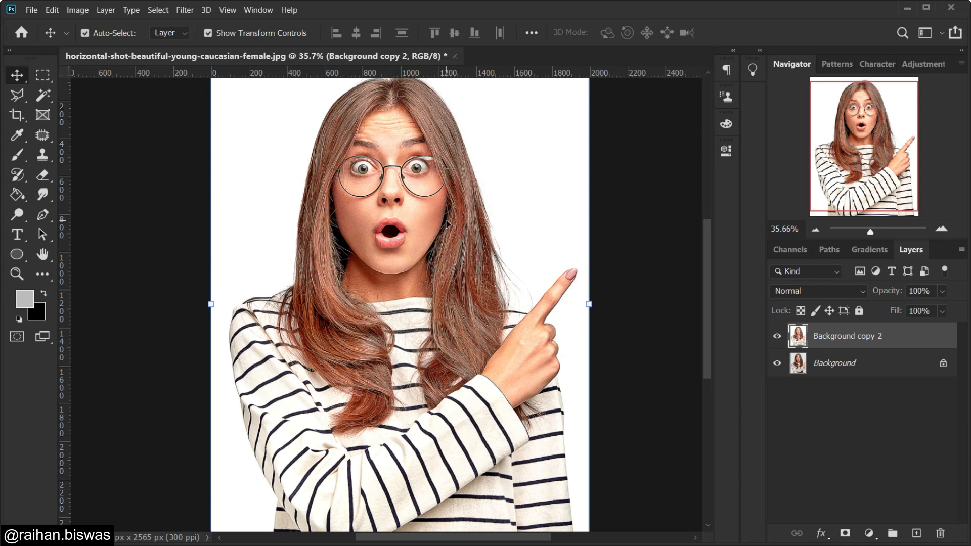
Rotate the upright canvas 90° clockwise and reapply the Diffuse filter to the portrait layer
click(78, 10)
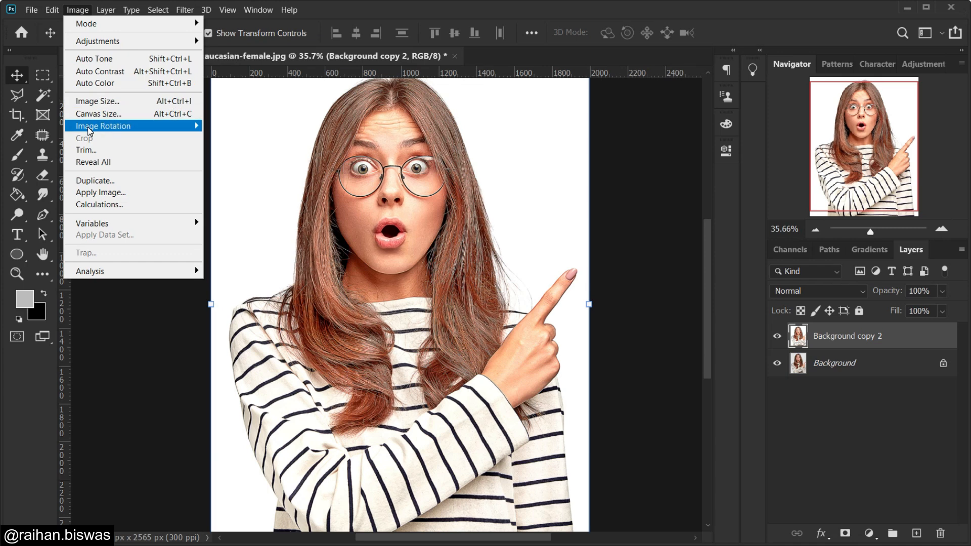
mouse_move(124, 131)
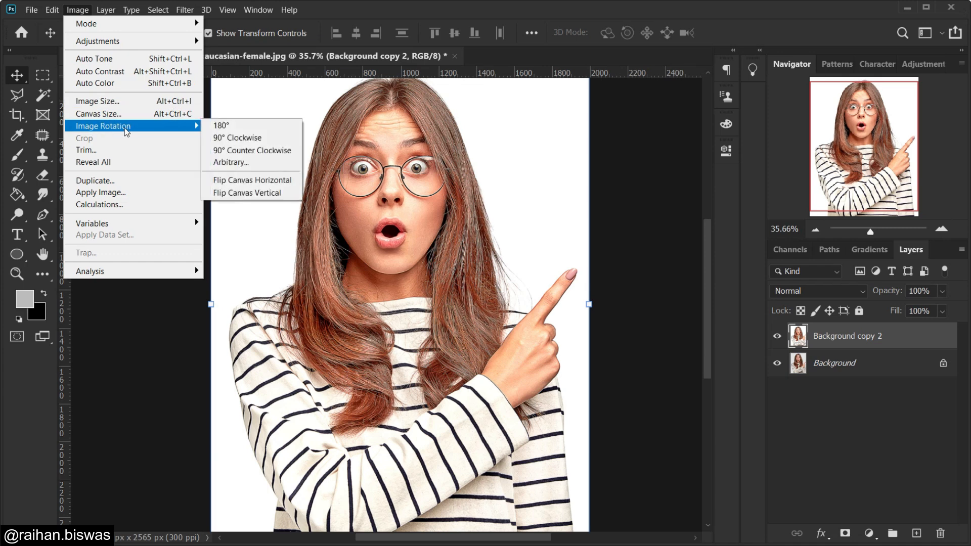
click(249, 139)
click(185, 10)
click(188, 20)
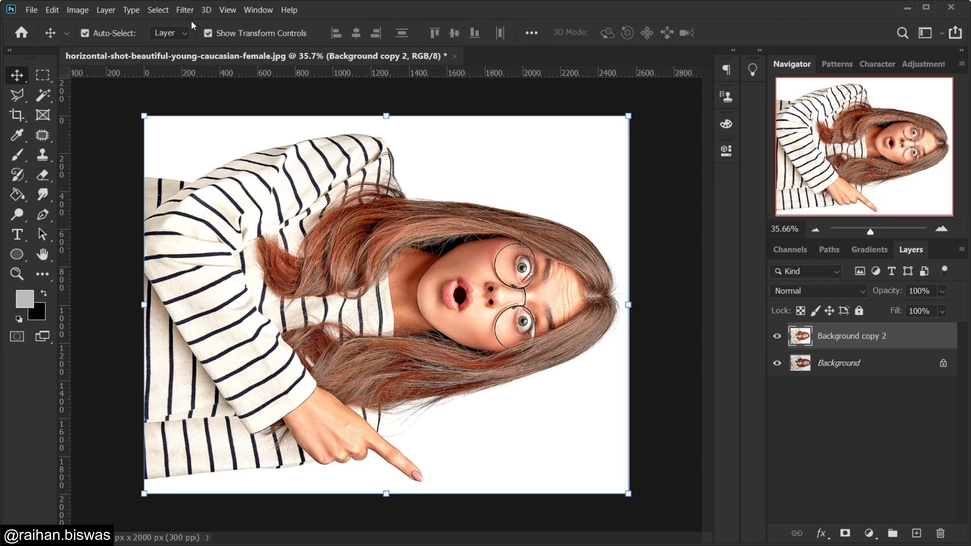
Rotate the canvas a further 90° clockwise so the portrait is upside down, and repeat the Diffuse filter
click(77, 10)
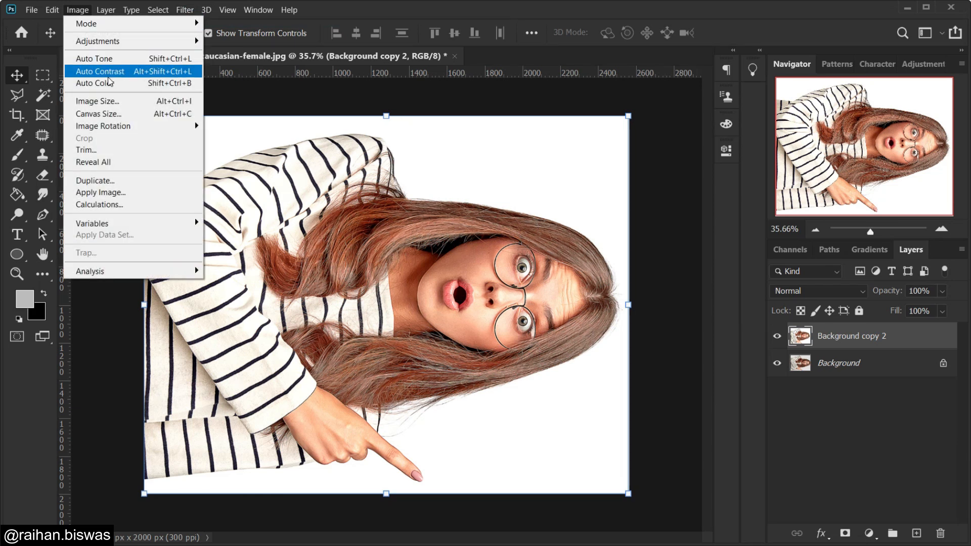
mouse_move(152, 126)
click(229, 139)
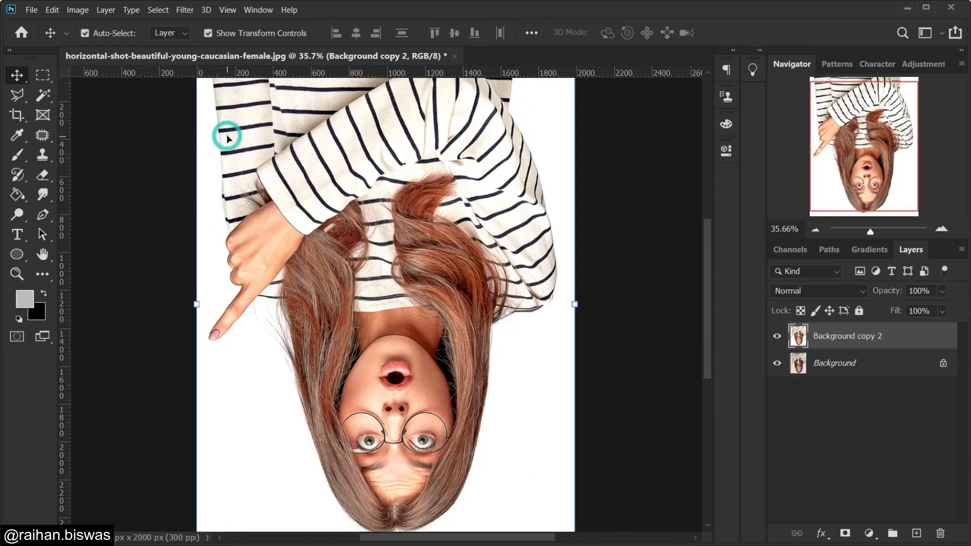
click(190, 11)
click(189, 12)
Rotate the upside-down canvas 90° clockwise and run the Diffuse filter on the layer once more
click(79, 11)
mouse_move(109, 128)
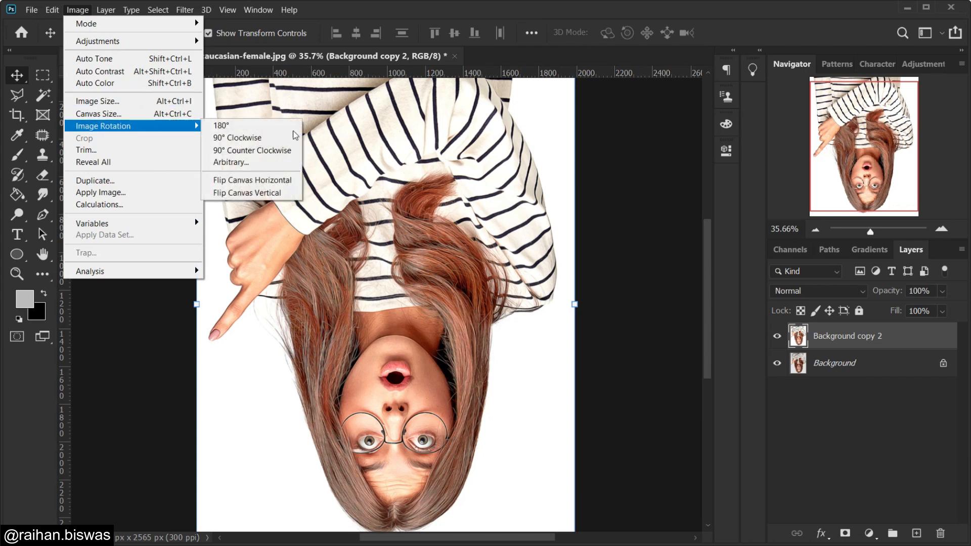
click(264, 135)
click(184, 10)
click(196, 20)
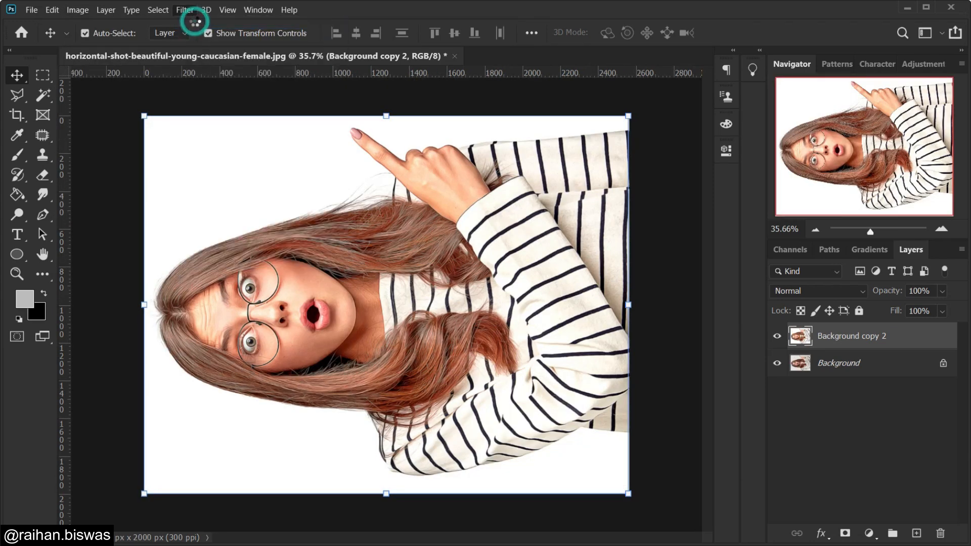
Rotate the canvas 90° clockwise back to upright and reapply the Diffuse filter to the portrait layer
click(78, 10)
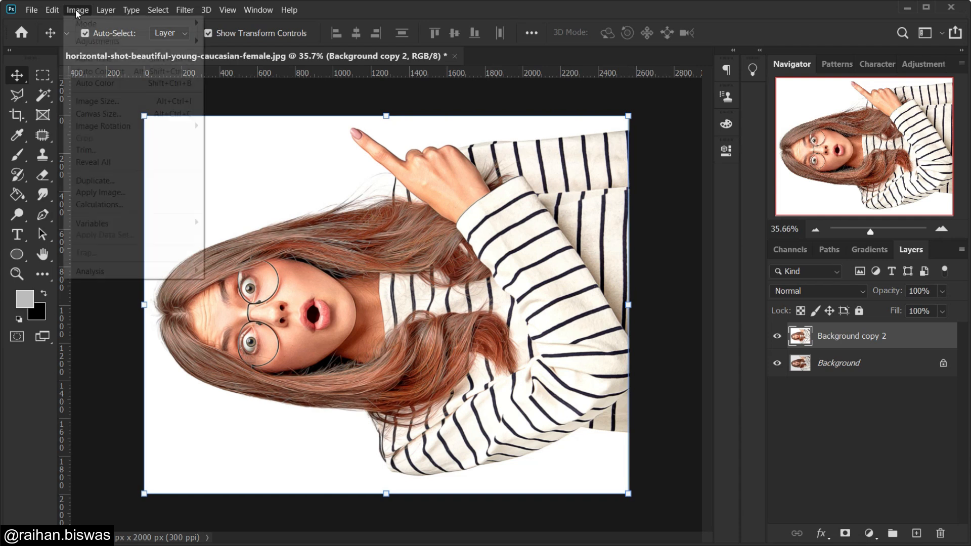
mouse_move(108, 127)
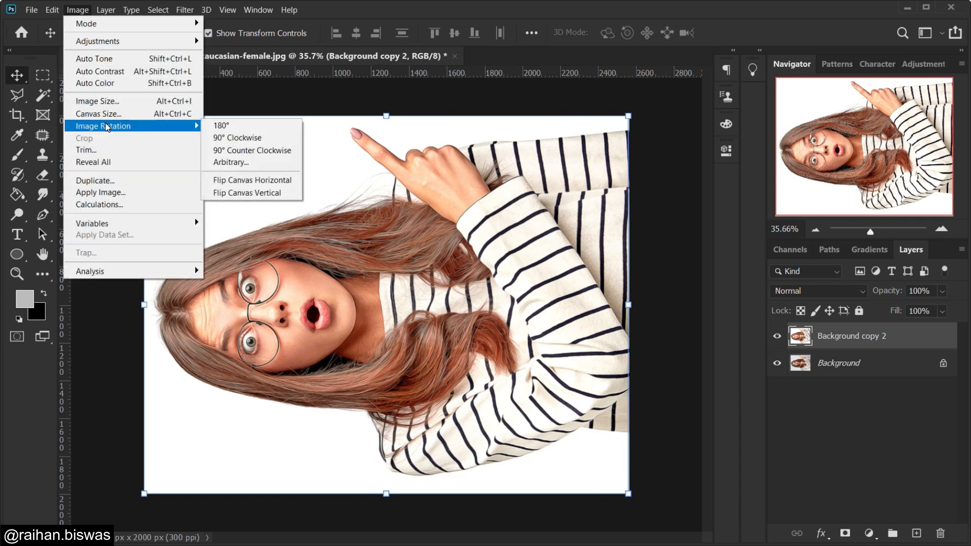
click(237, 137)
click(188, 10)
click(191, 21)
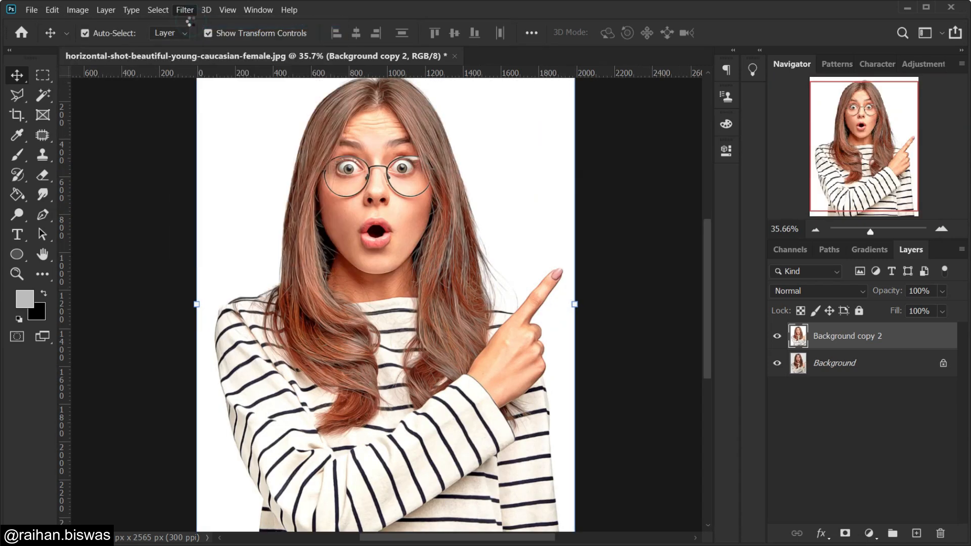
Examine the diffused face, glasses and hair up close, and then the wider portrait
scroll(440, 222, up, 5)
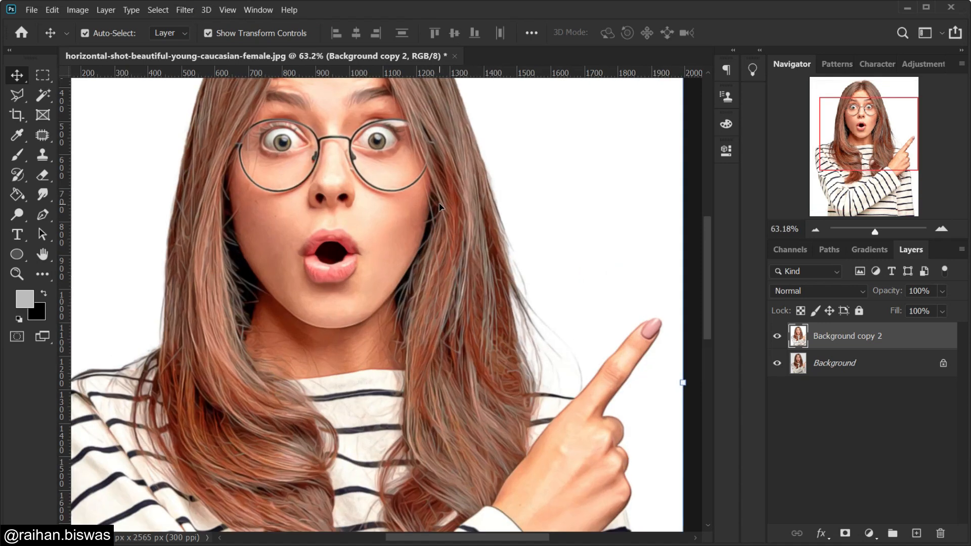
drag(709, 257, 712, 230)
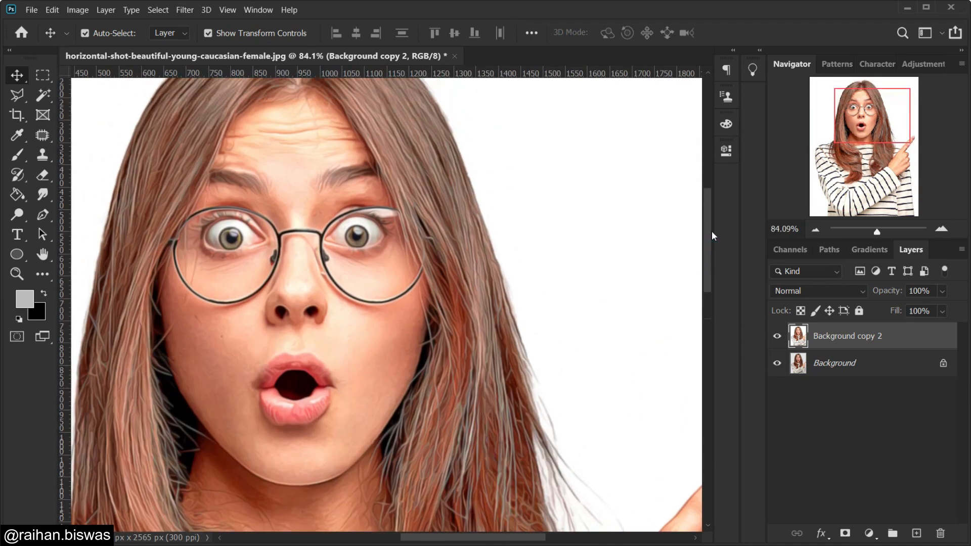
scroll(462, 303, up, 2)
drag(512, 542, 462, 535)
scroll(405, 320, up, 2)
scroll(534, 226, down, 4)
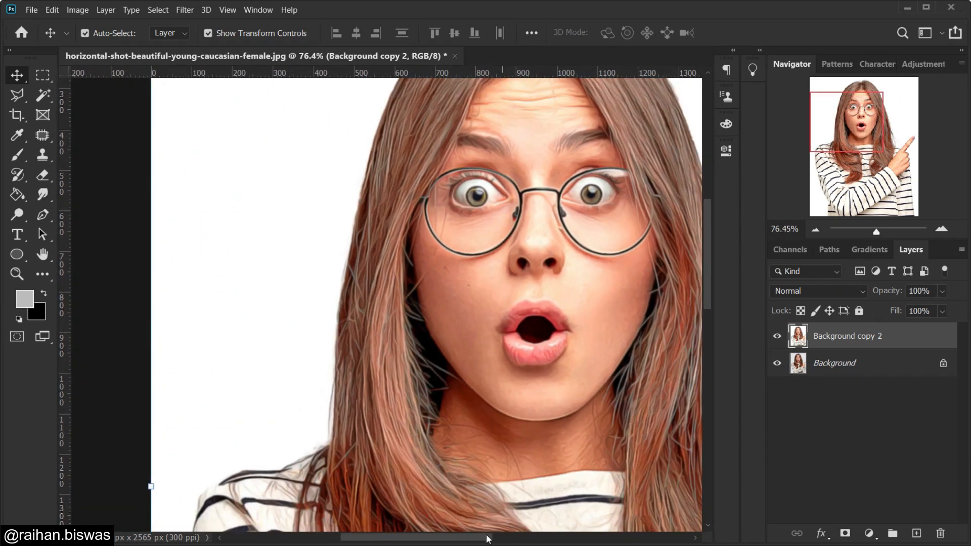
drag(485, 537, 531, 534)
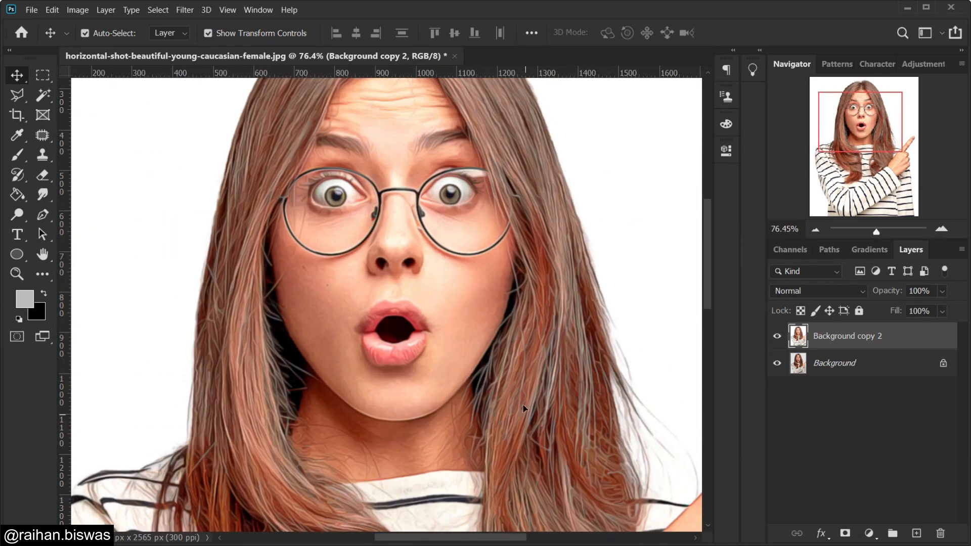
scroll(565, 406, down, 2)
drag(708, 275, 708, 296)
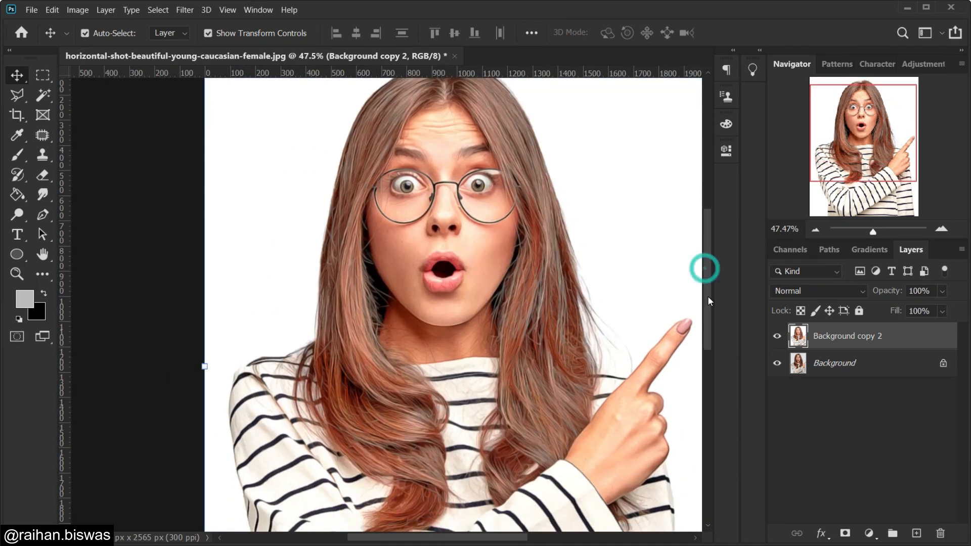
drag(490, 538, 508, 531)
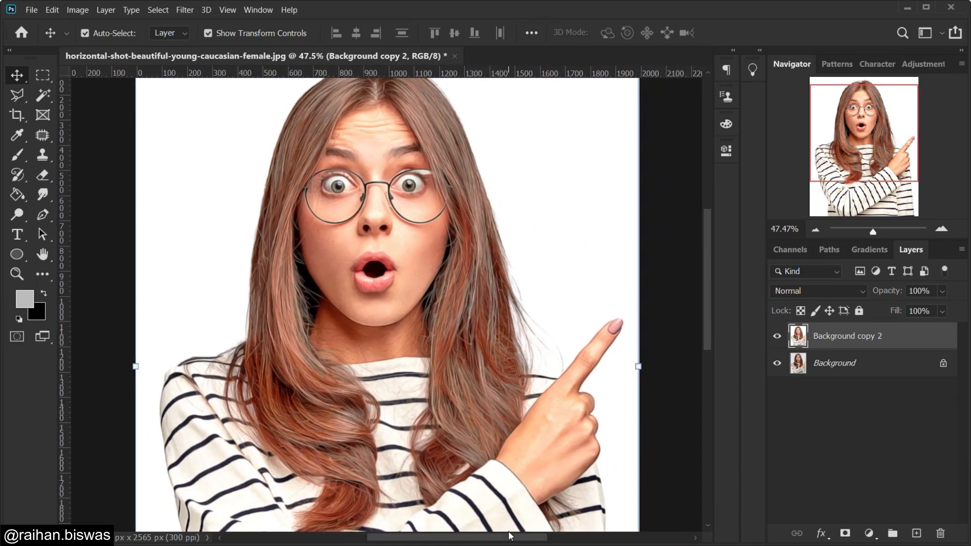
Apply Reduce Noise to Background copy 2 at strength 10, with Preserve Details, Reduce Color Noise and Sharpen Details at 0%
click(90, 142)
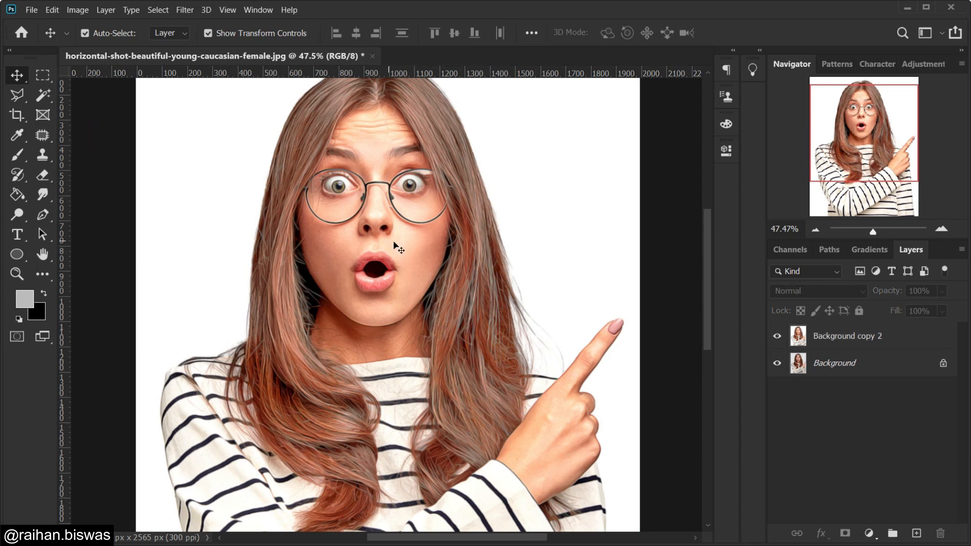
click(185, 10)
click(193, 9)
click(354, 242)
click(185, 10)
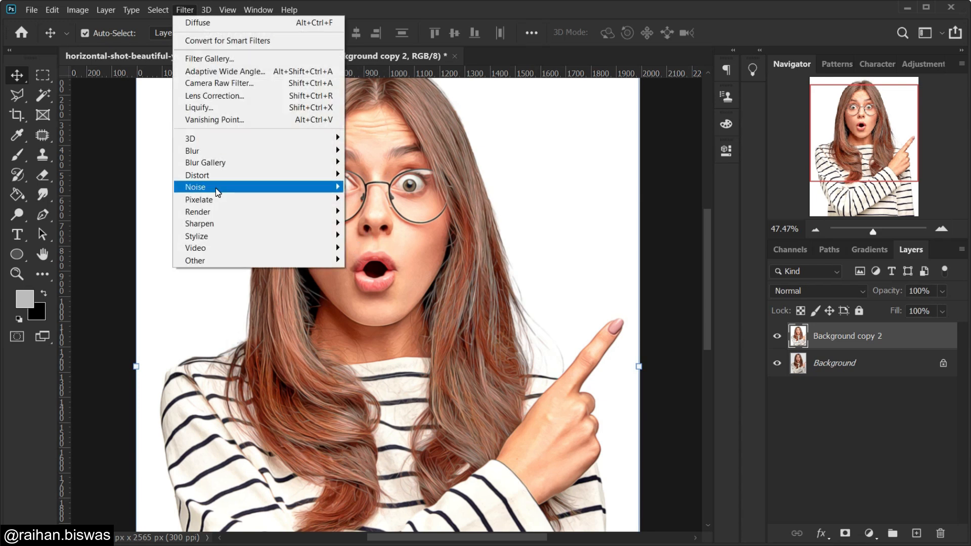
mouse_move(216, 188)
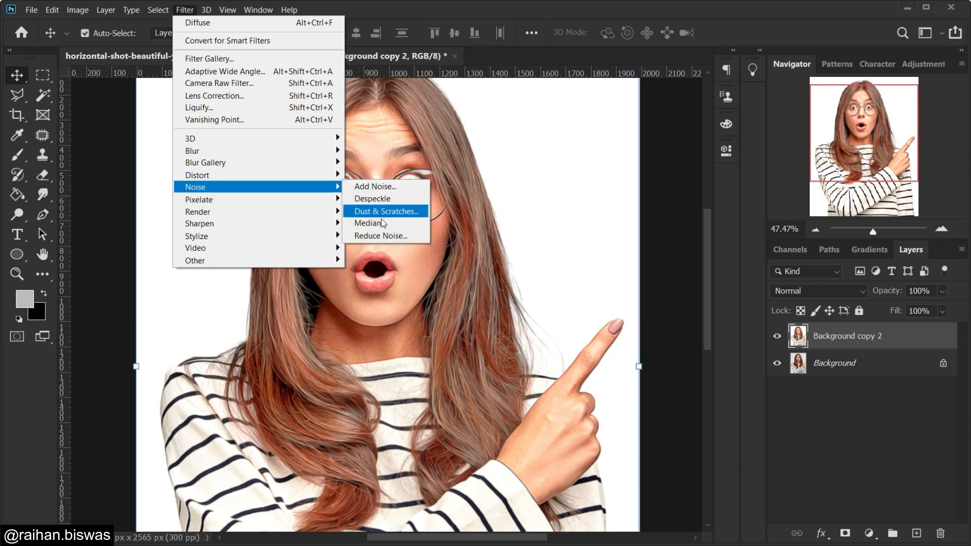
click(382, 236)
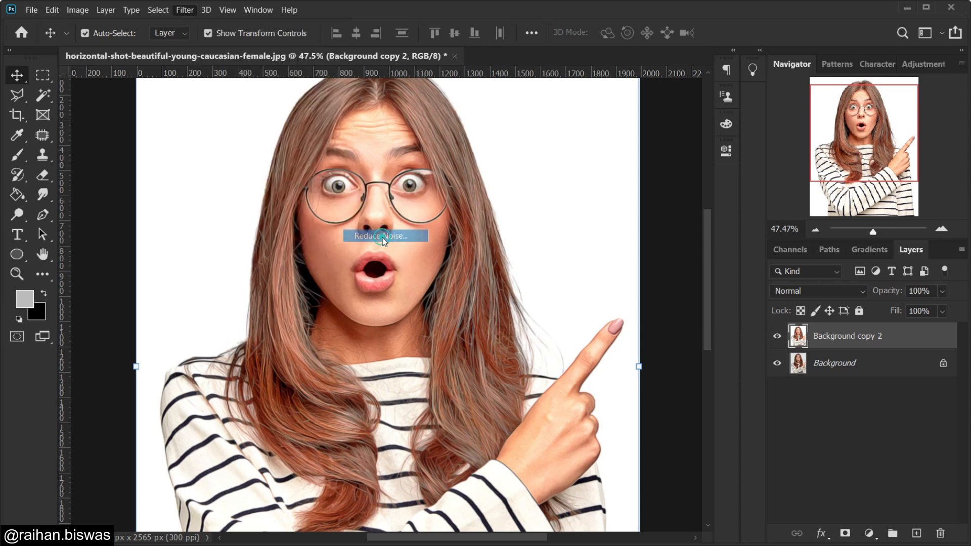
drag(656, 302, 571, 286)
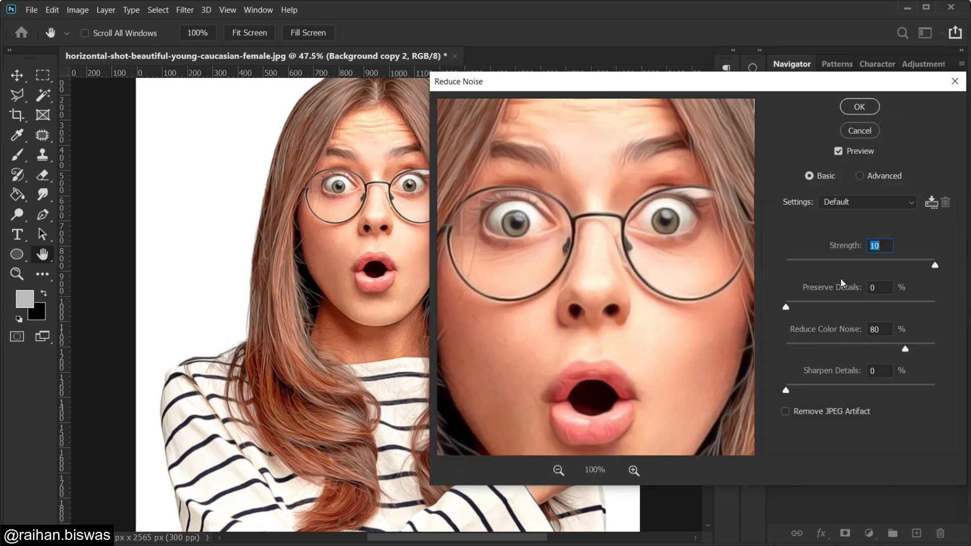
double_click(870, 330)
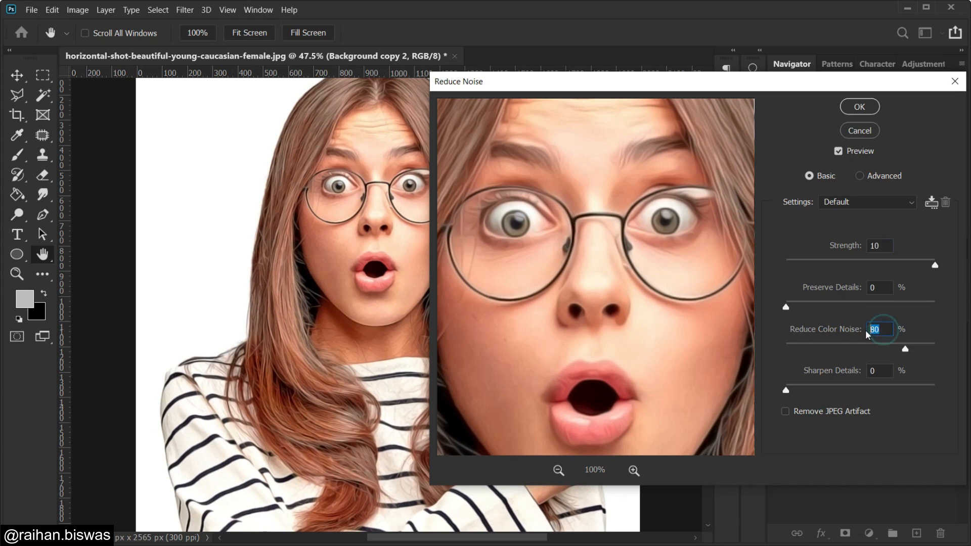
text(0)
click(860, 106)
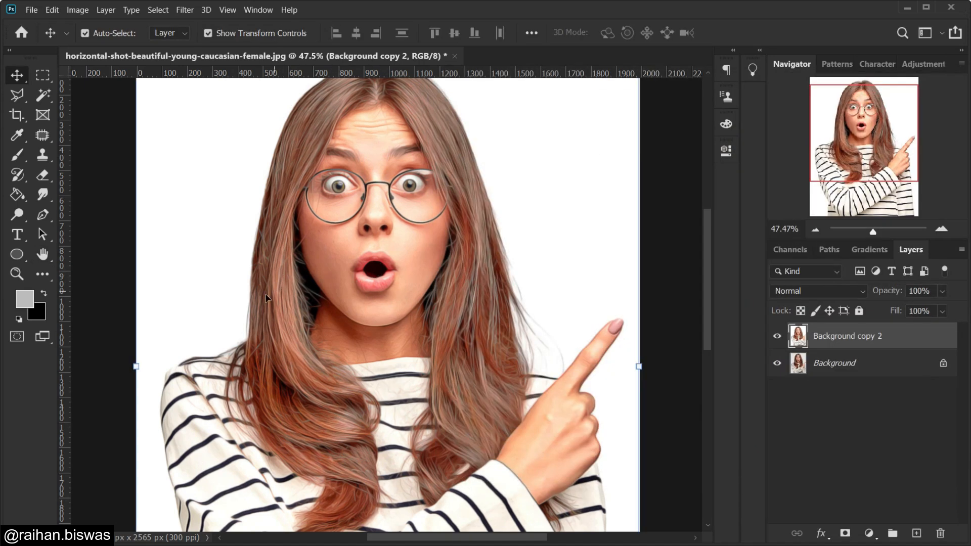
Sharpen the portrait layer using Unsharp Mask with a lowered amount, radius 2.0 pixels and threshold 0, checking the eyes in the preview
click(185, 10)
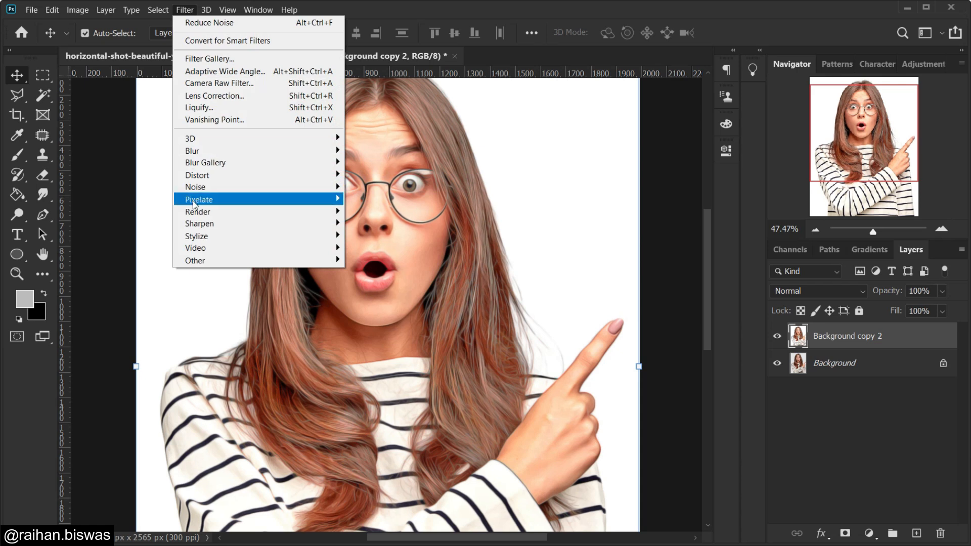
mouse_move(198, 226)
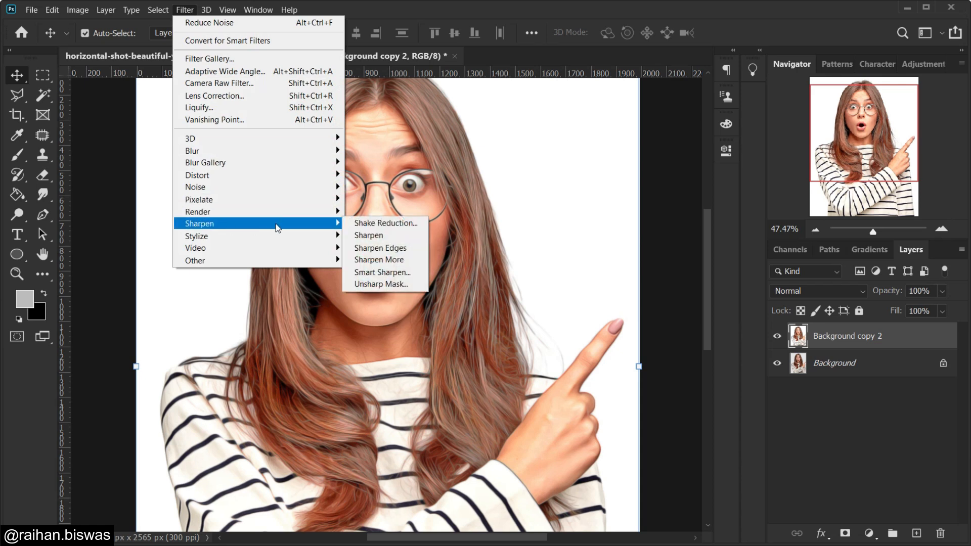
click(376, 283)
drag(438, 126, 541, 238)
drag(453, 115, 549, 223)
drag(429, 117, 459, 186)
click(437, 235)
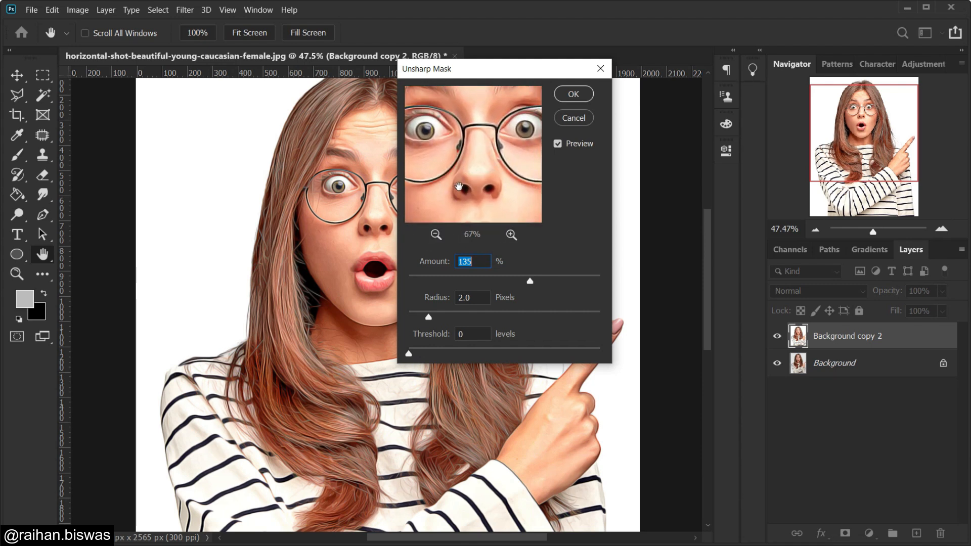
drag(530, 282, 508, 282)
click(574, 96)
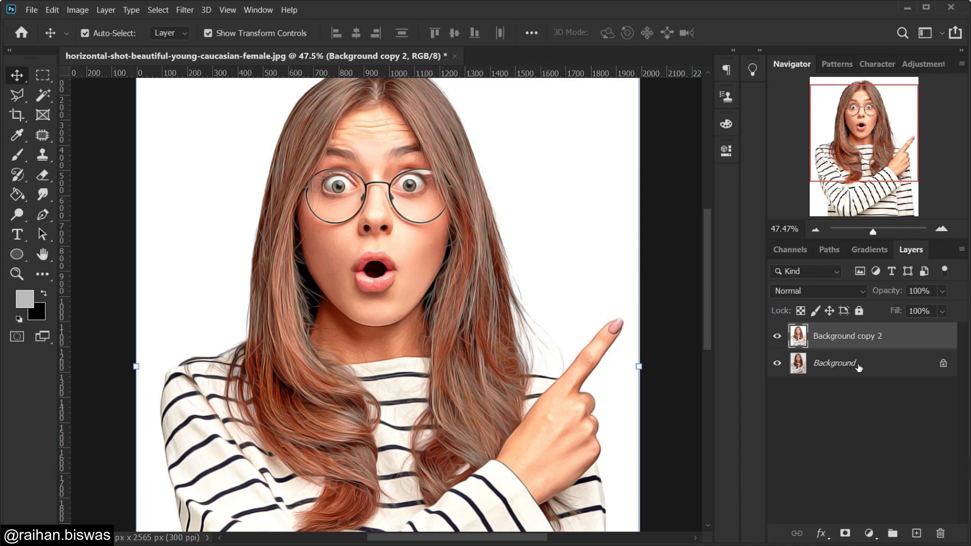
Duplicate Background copy 2 and apply a High Pass filter with a 2.0-pixel radius to the duplicate
drag(895, 338, 917, 535)
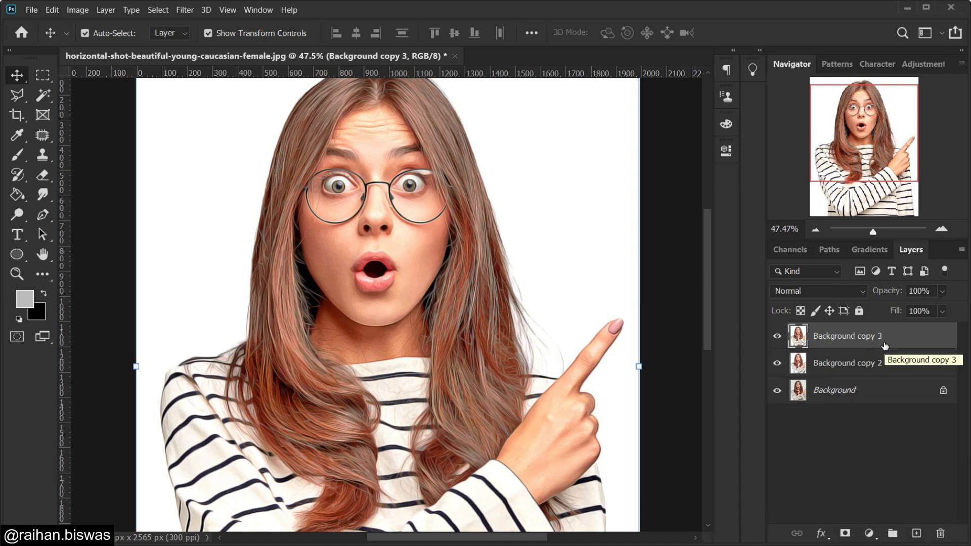
click(184, 9)
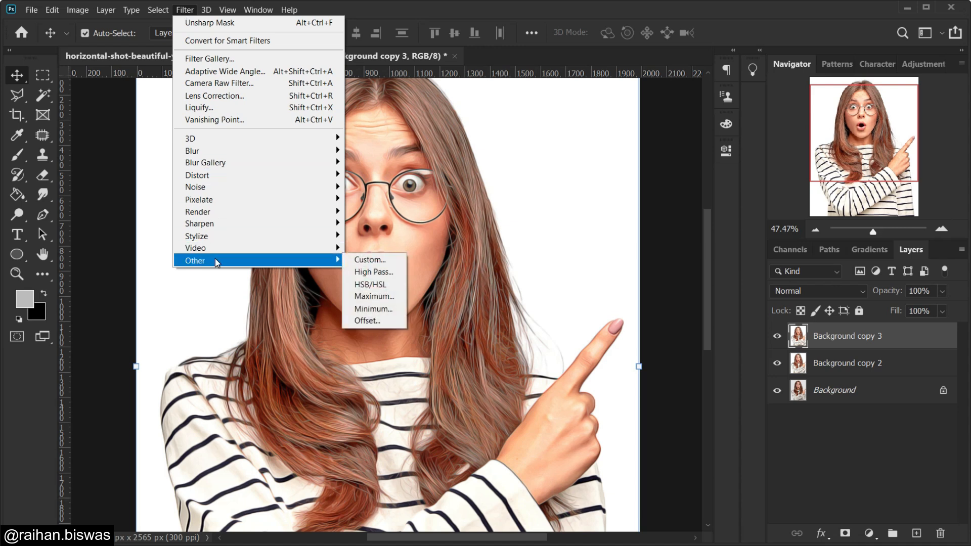
click(373, 271)
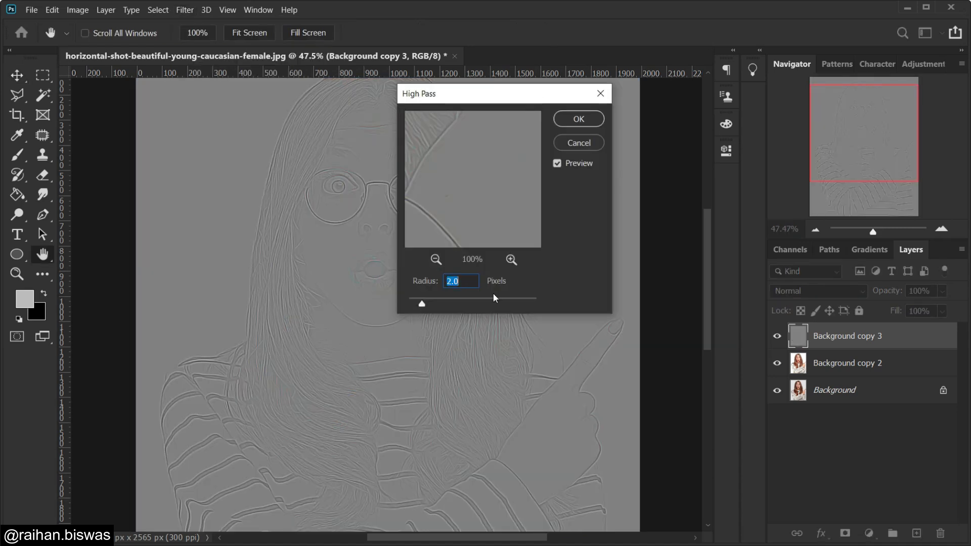
click(580, 119)
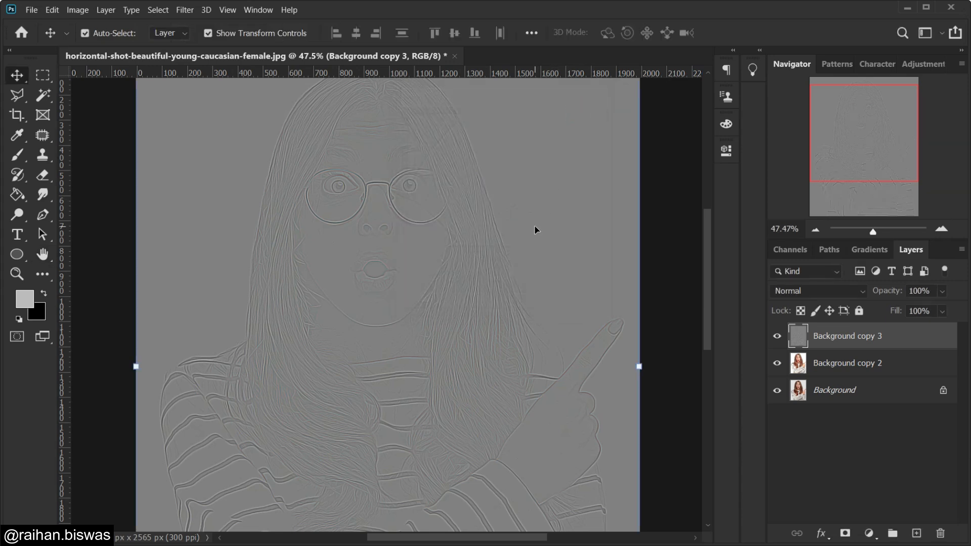
Blend the High Pass layer in Overlay mode and stamp all visible layers into a new layer above it
click(808, 292)
click(791, 347)
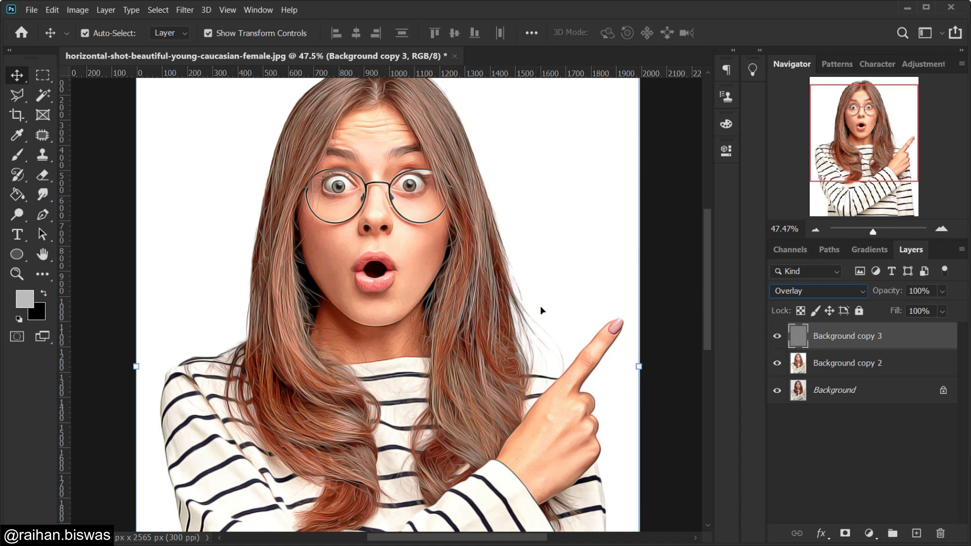
key(ctrl+alt+shift+e)
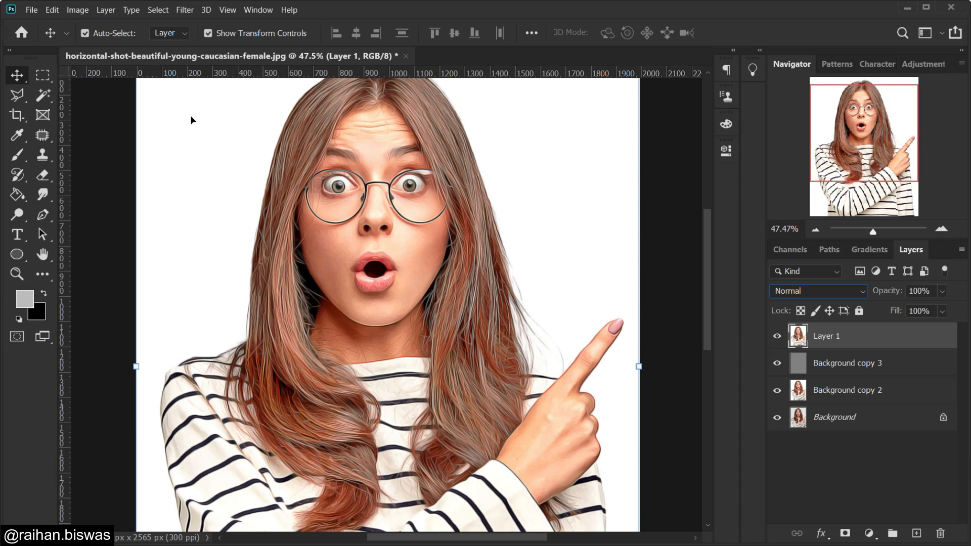
Apply Auto Tone to the stamped layer and set its opacity to 50%
click(76, 10)
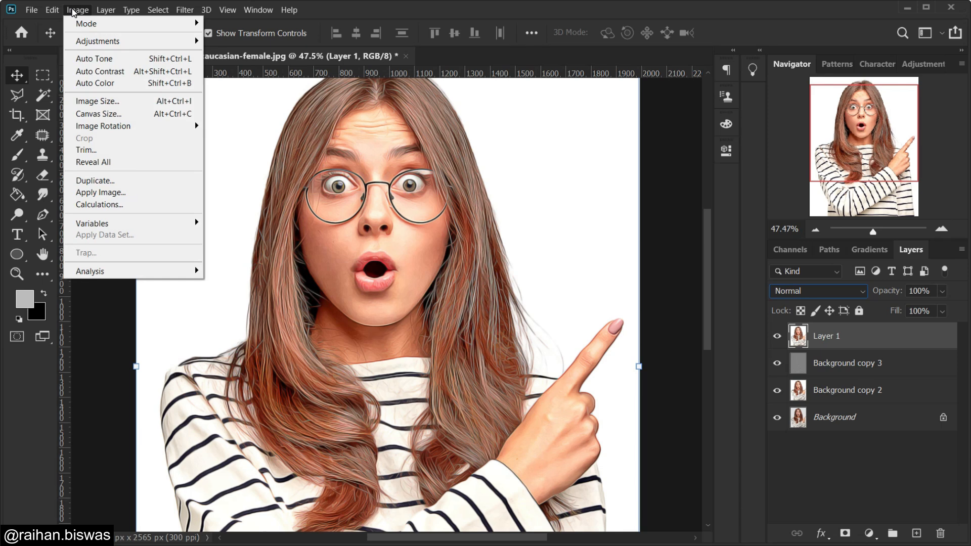
click(106, 60)
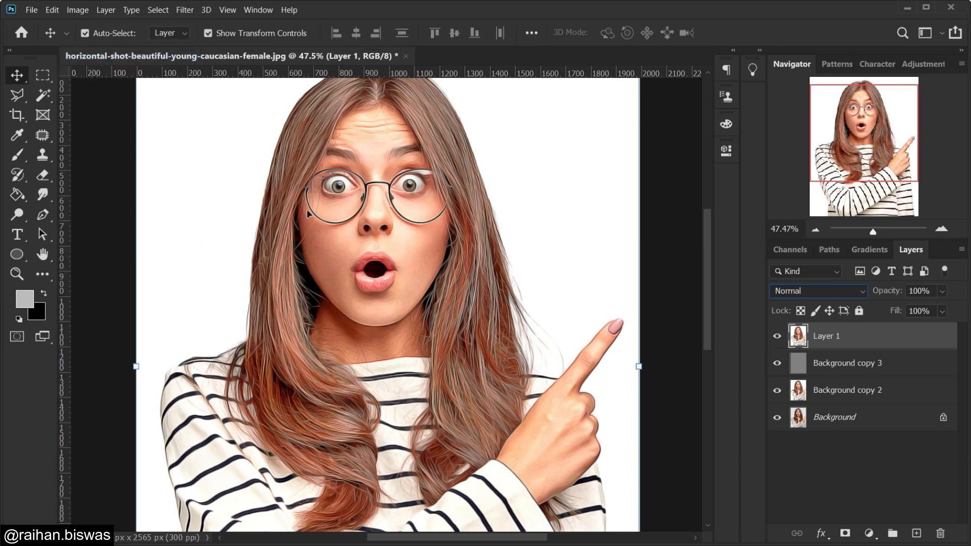
click(942, 311)
drag(955, 309, 925, 309)
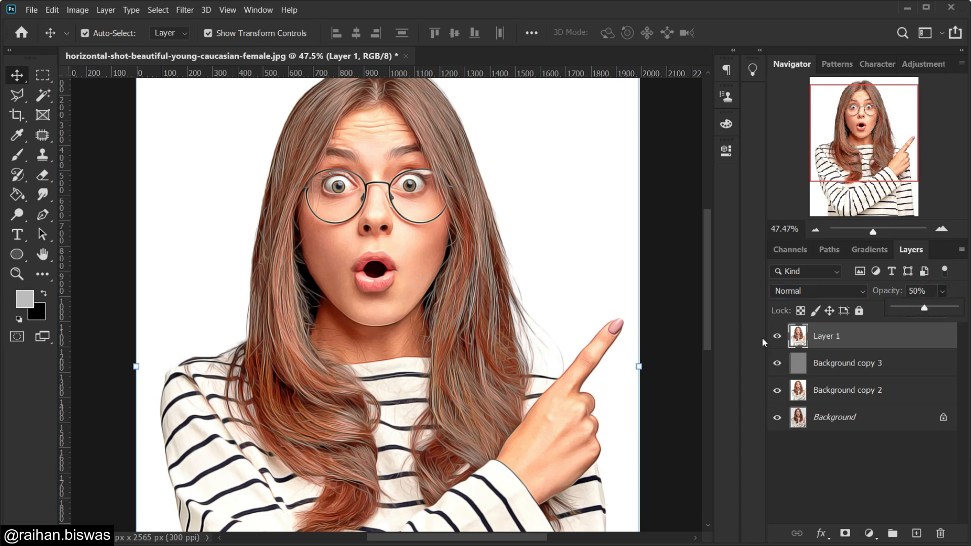
click(662, 311)
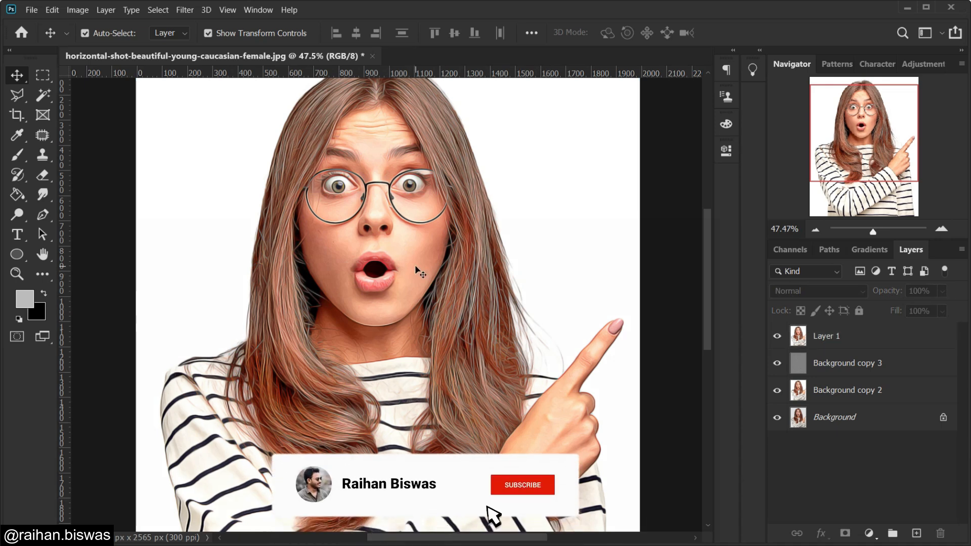
Add an empty layer above Layer 1 and enlarge the Brush tip until it is wider than the face
scroll(418, 271, up, 2)
drag(504, 538, 489, 538)
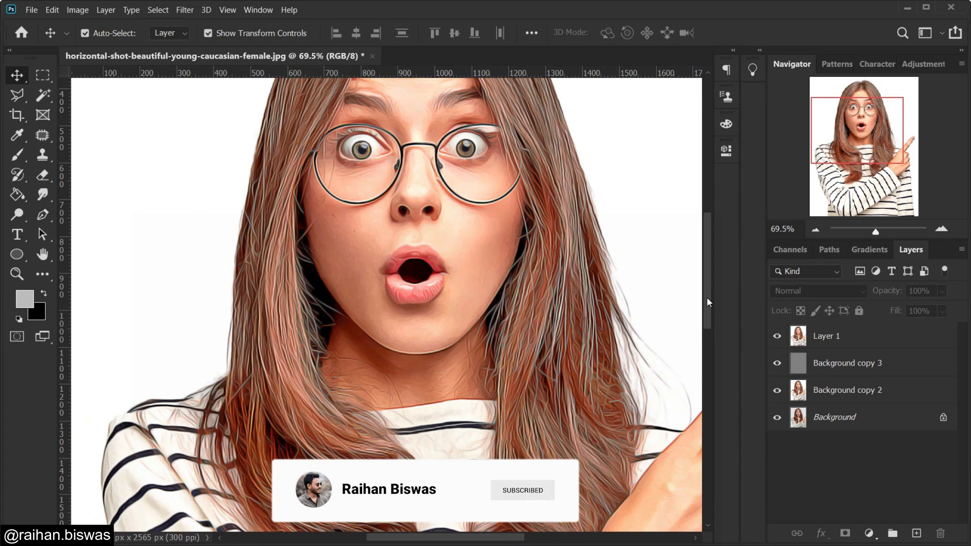
drag(707, 299, 707, 274)
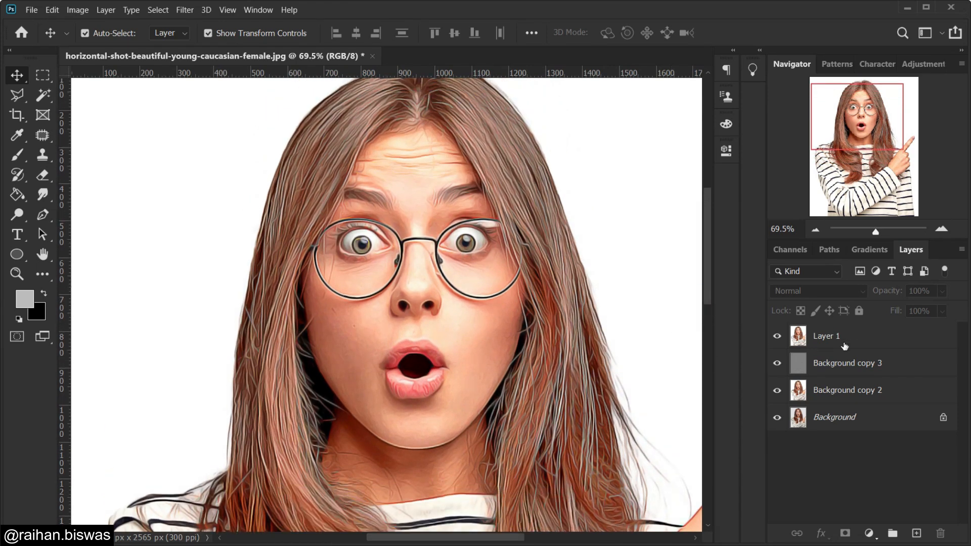
key(ctrl+shift+alt+n)
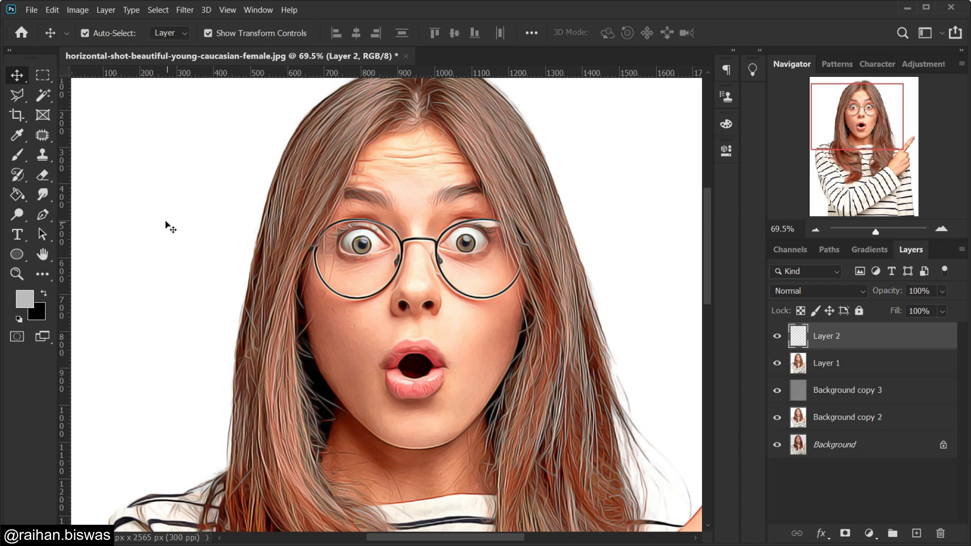
click(17, 154)
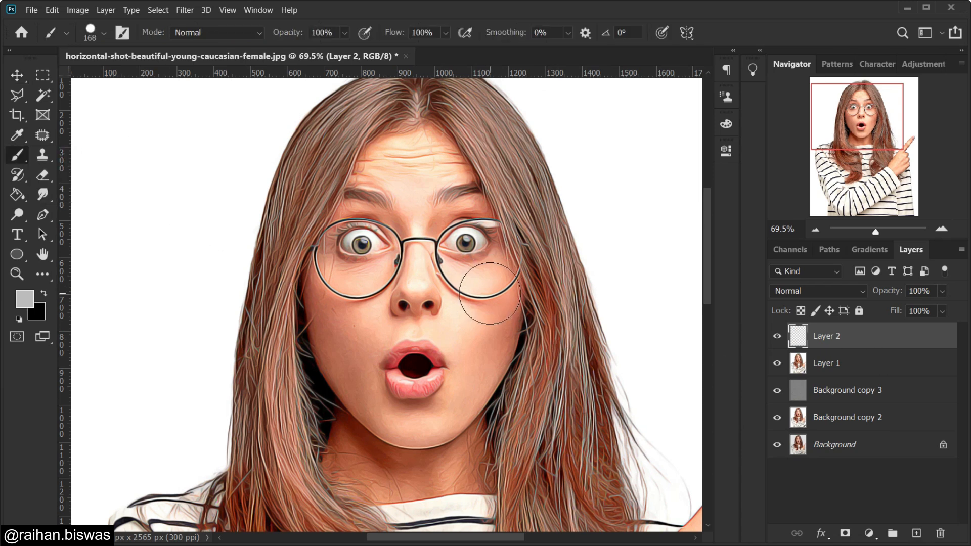
key(bracketright)
key(bracketright)
key(bracketright)
key(bracketright)
key(bracketright)
key(bracketright)
key(bracketright)
key(bracketright)
key(bracketright)
key(bracketright)
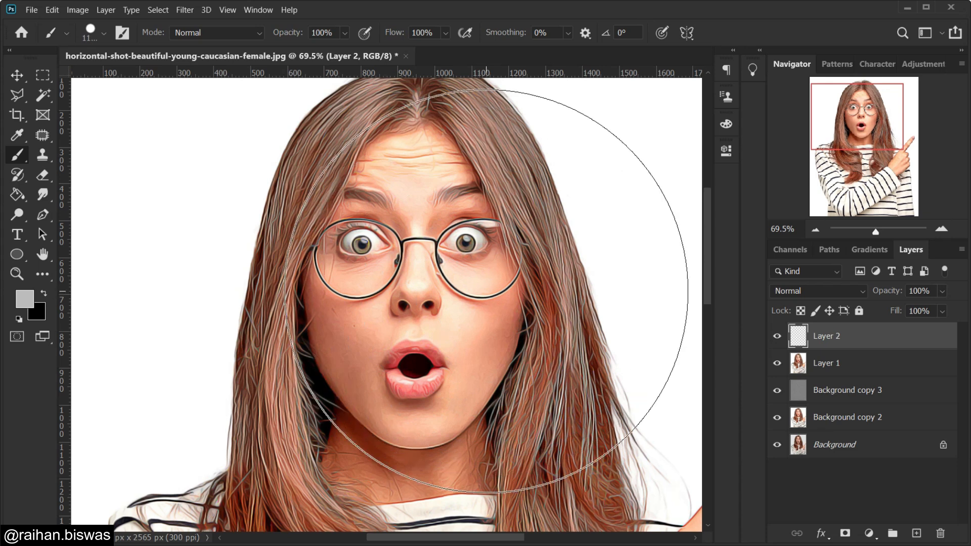
Set the foreground color to blue 2f11c6 and paint one large soft dab over the right-hand side of the face
click(25, 298)
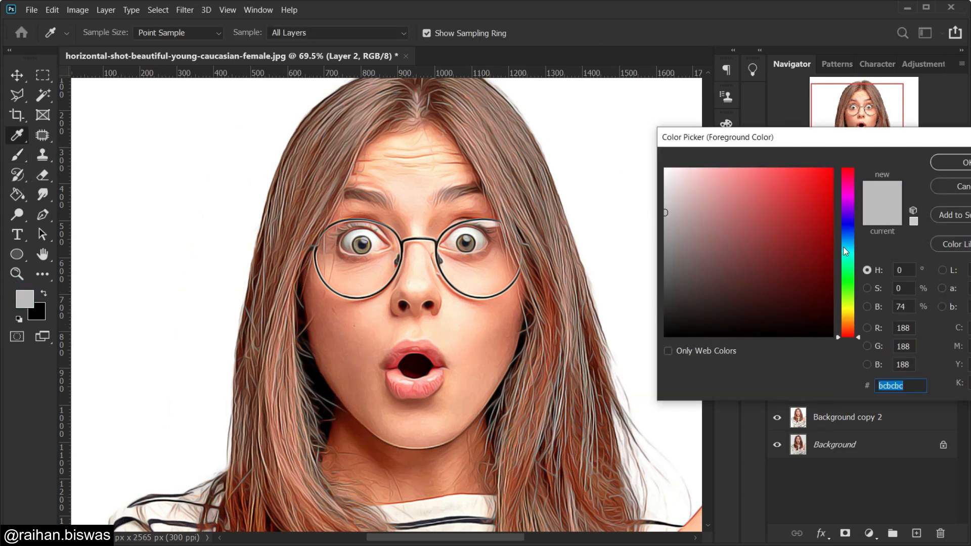
drag(845, 251, 846, 219)
click(819, 205)
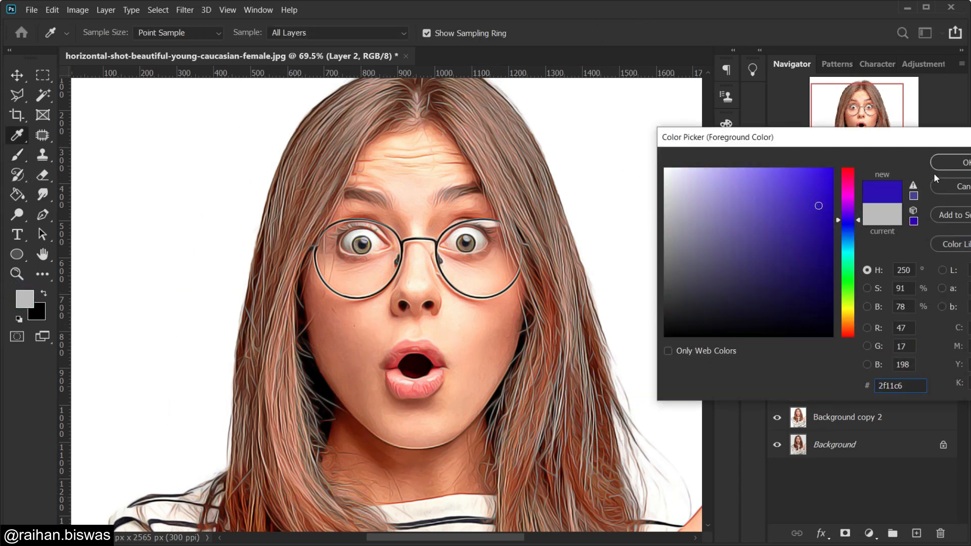
click(942, 163)
click(460, 266)
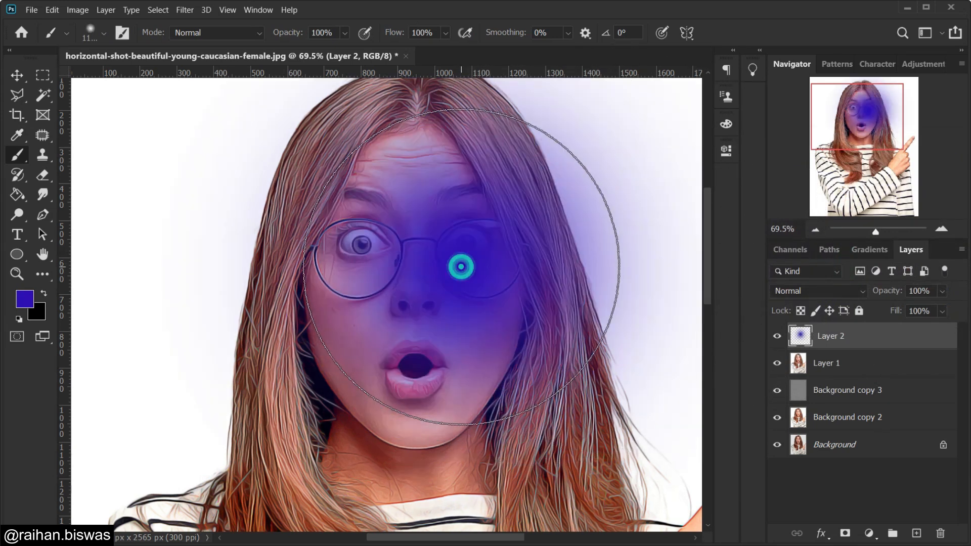
Set the foreground color to pinkish red e81245 and paint one large soft dab over the left-hand side of the face
click(24, 298)
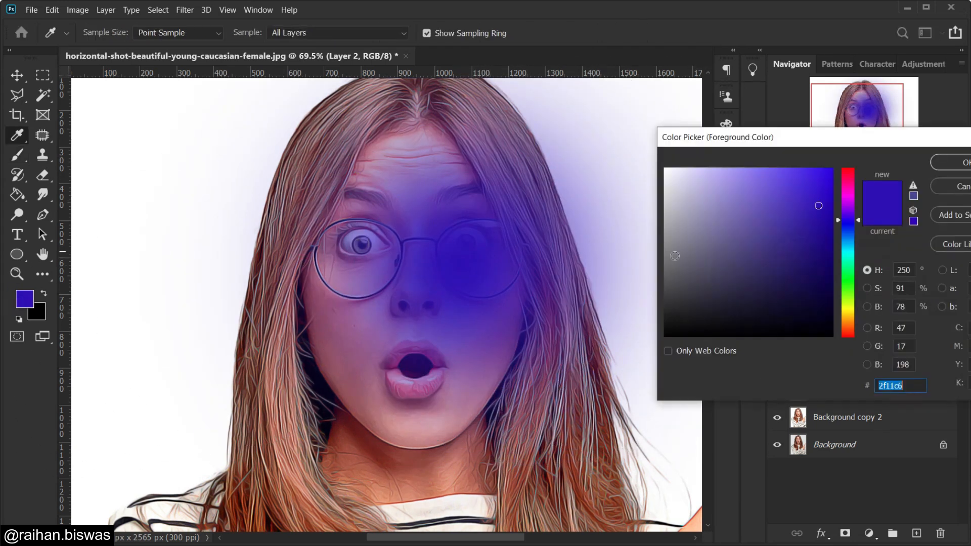
click(848, 175)
click(820, 184)
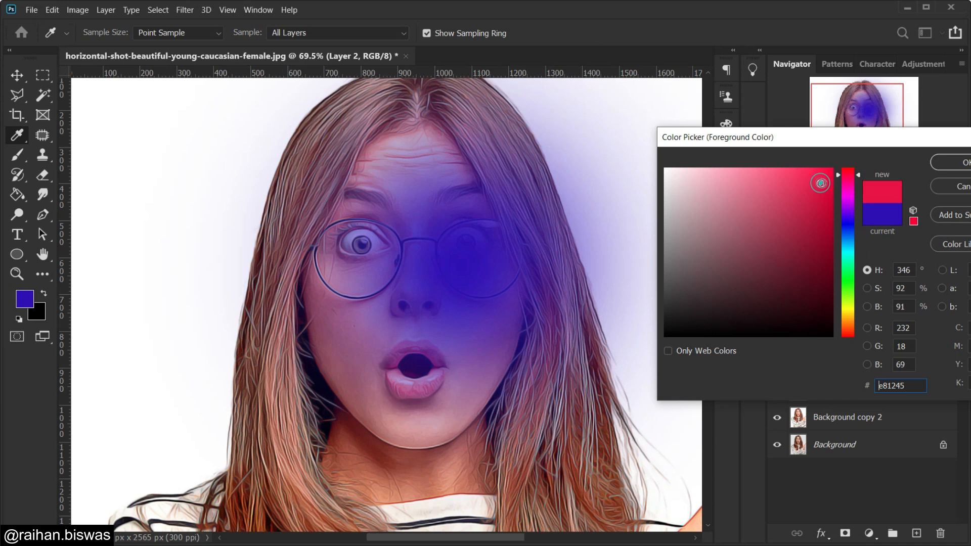
click(942, 163)
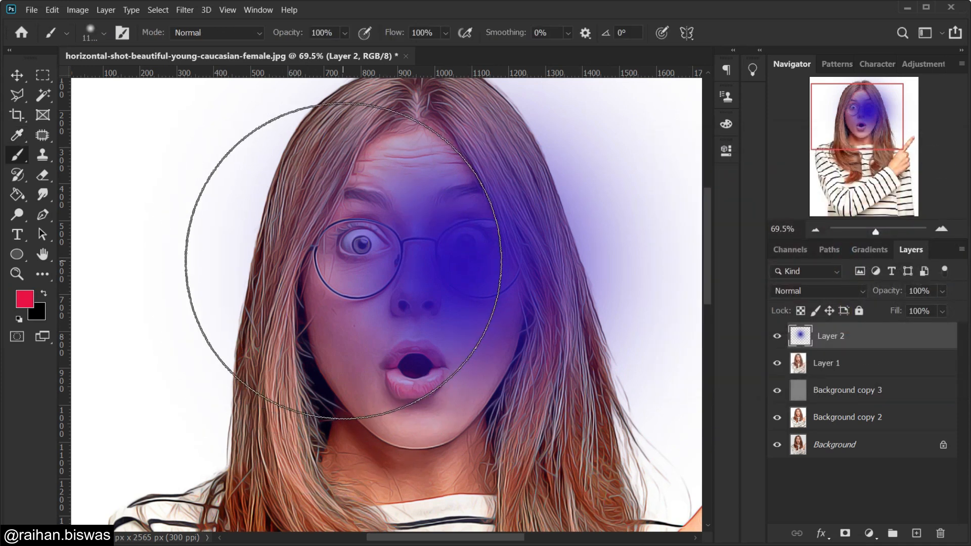
click(339, 257)
Blend the painted color layer in Overlay mode and reduce its opacity to soften the tint
click(17, 75)
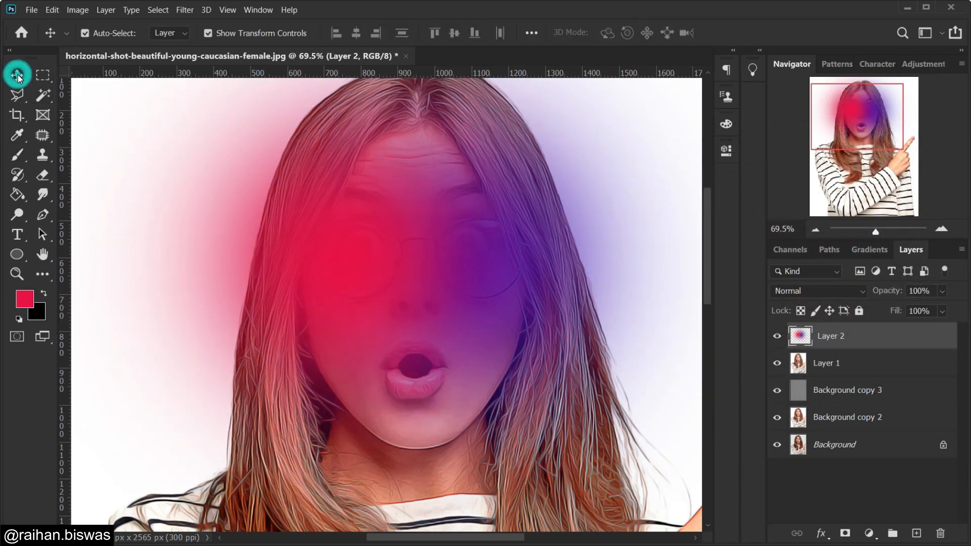
click(811, 292)
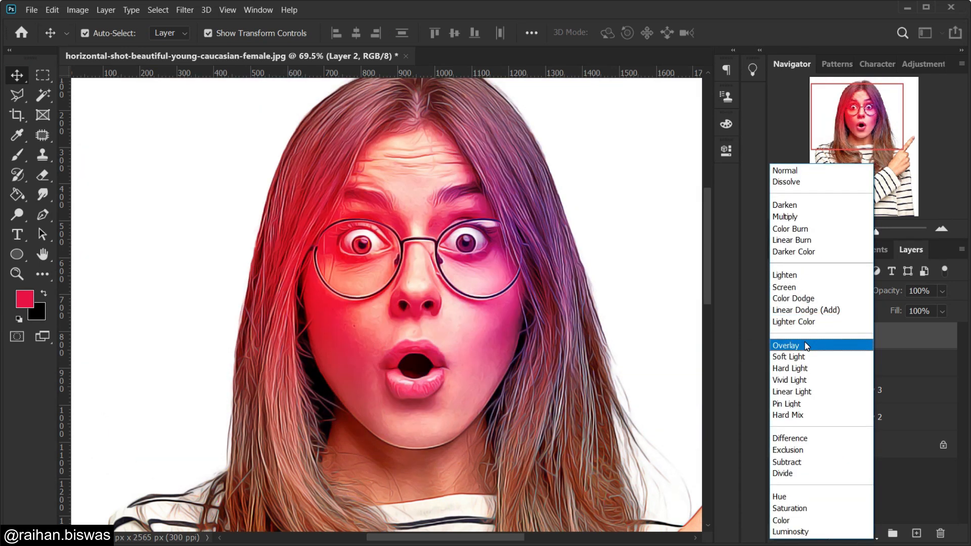
click(808, 346)
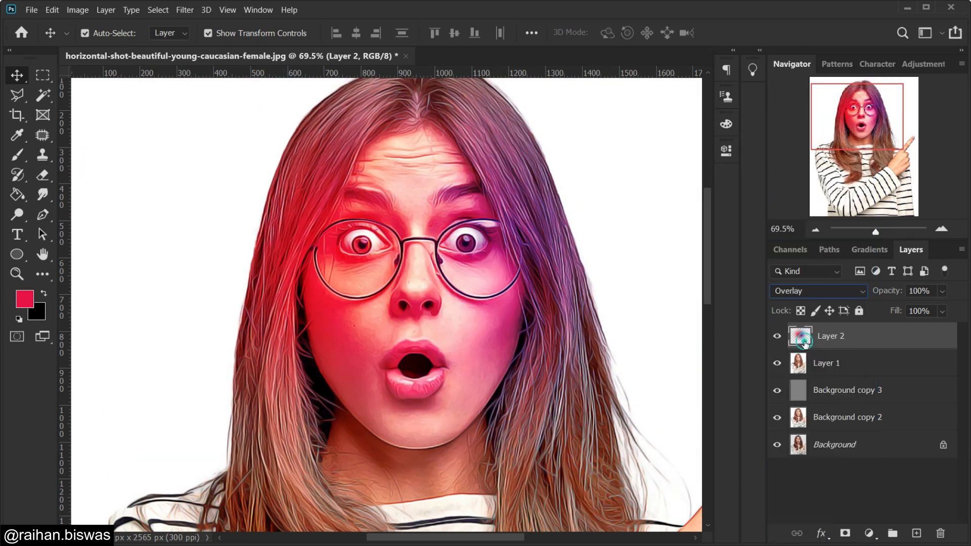
click(942, 291)
drag(955, 310, 918, 307)
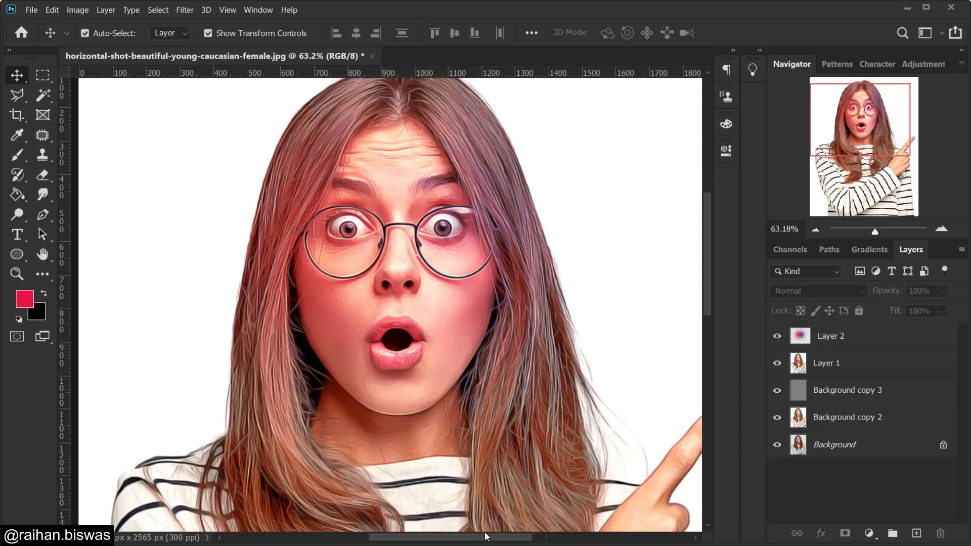
Group all layers above Background and toggle the group's visibility off and on to compare with the original photo
drag(486, 536, 488, 536)
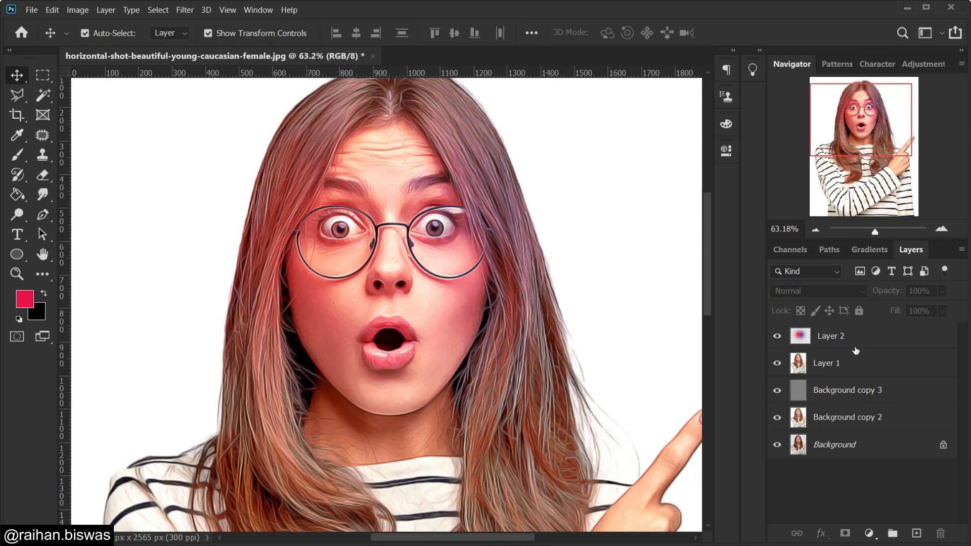
click(853, 338)
shift+click(858, 418)
key(ctrl+g)
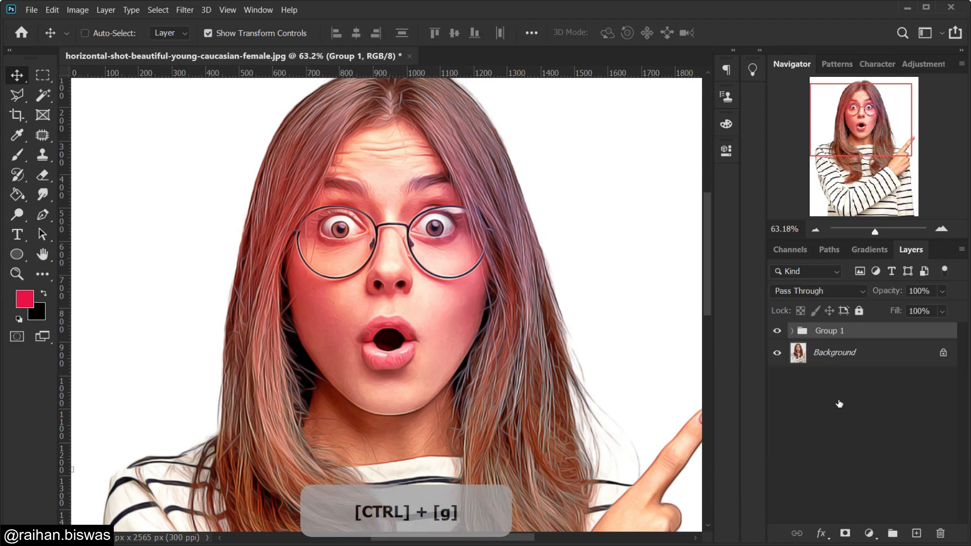
click(778, 331)
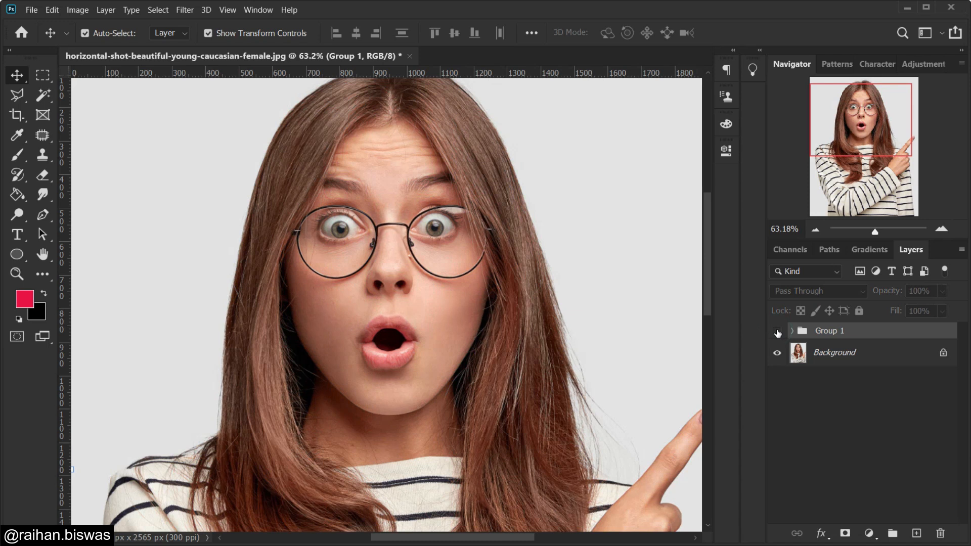
click(778, 332)
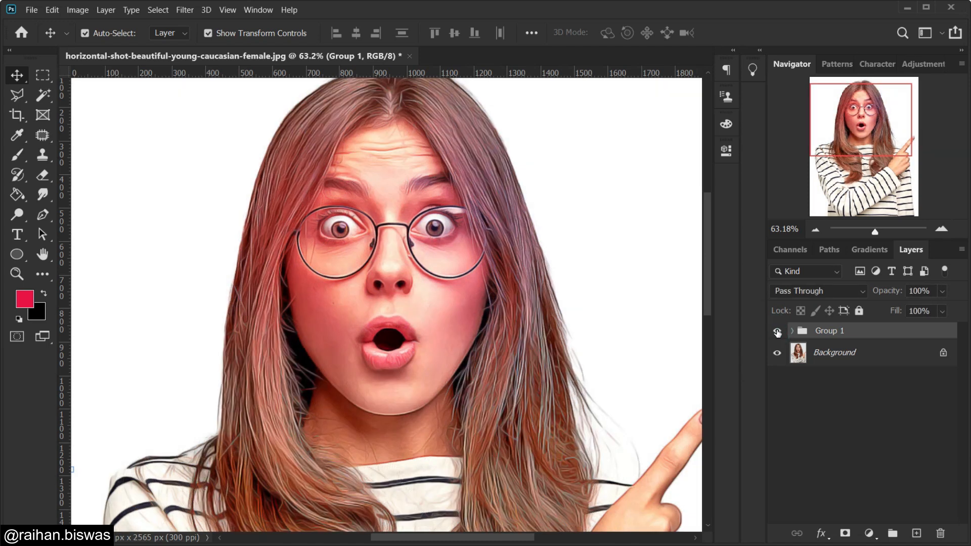